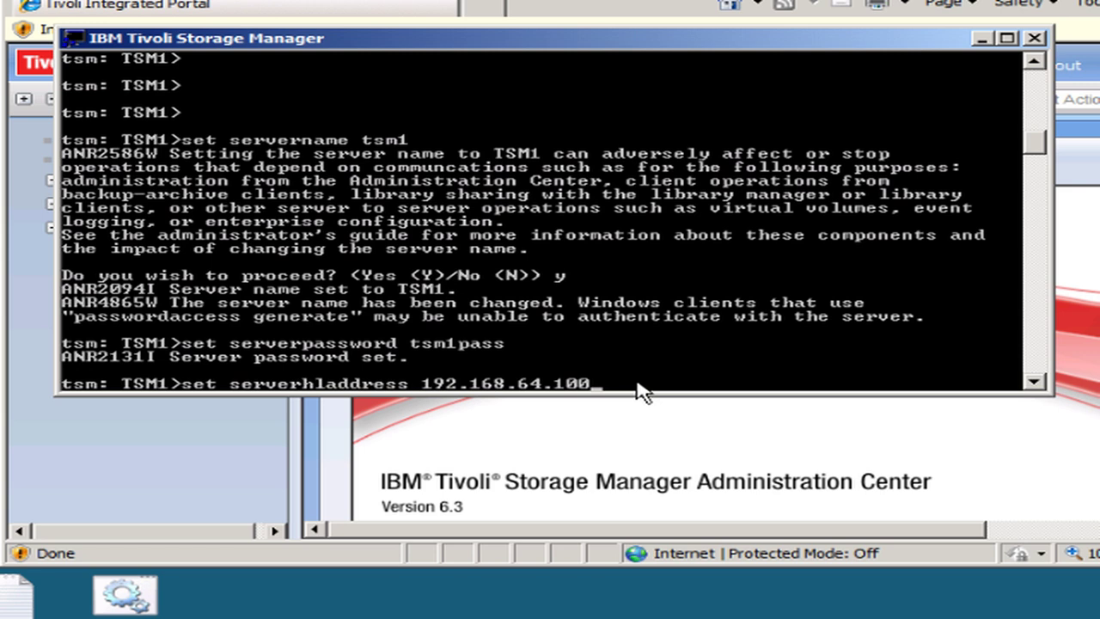
# - Set TSM1's high-level address to 192.168.64.100 and low-level address to 1500
pyautogui.press('Return')
pyautogui.write('set serverlladdress 1500')
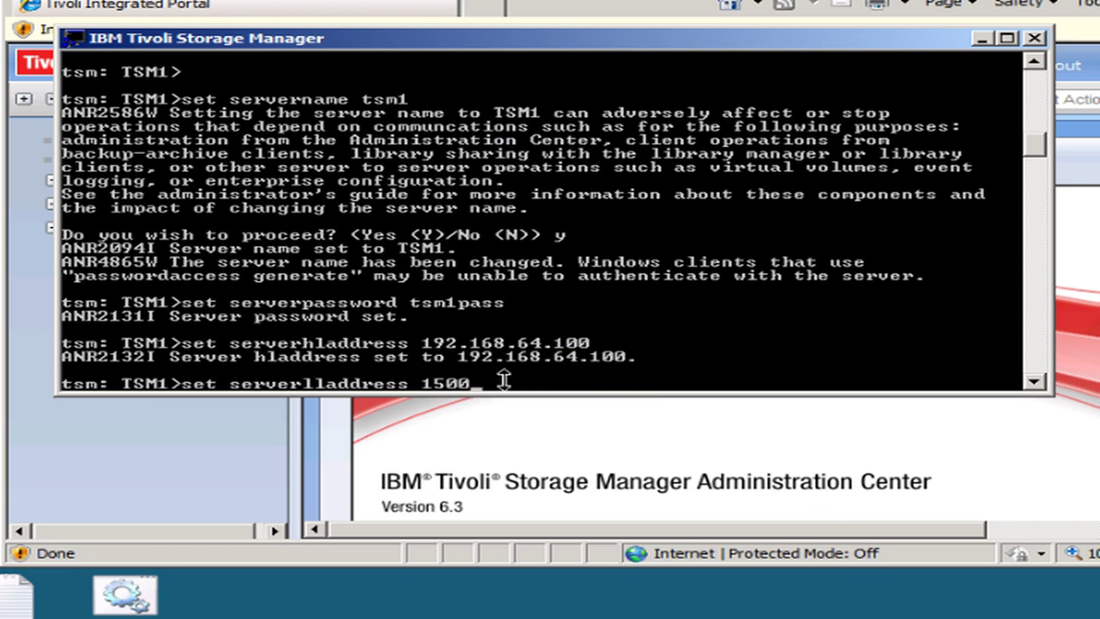
pyautogui.press('Return')
# - Turn cross-define on and enable server sessions on TSM1
pyautogui.write('set crossdefine on')
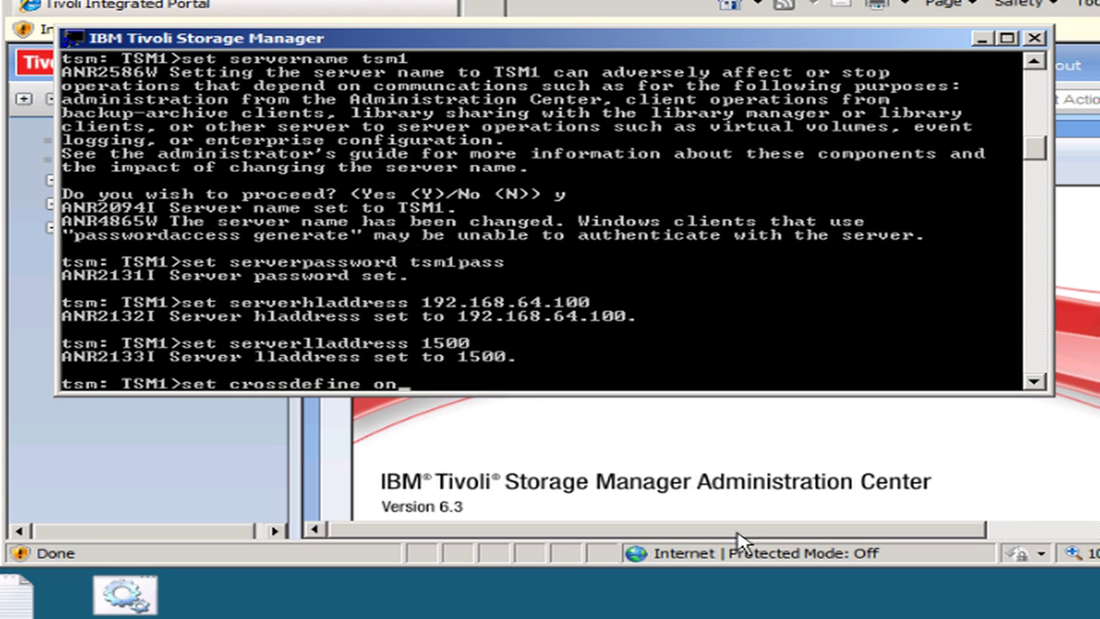
pyautogui.press('Return')
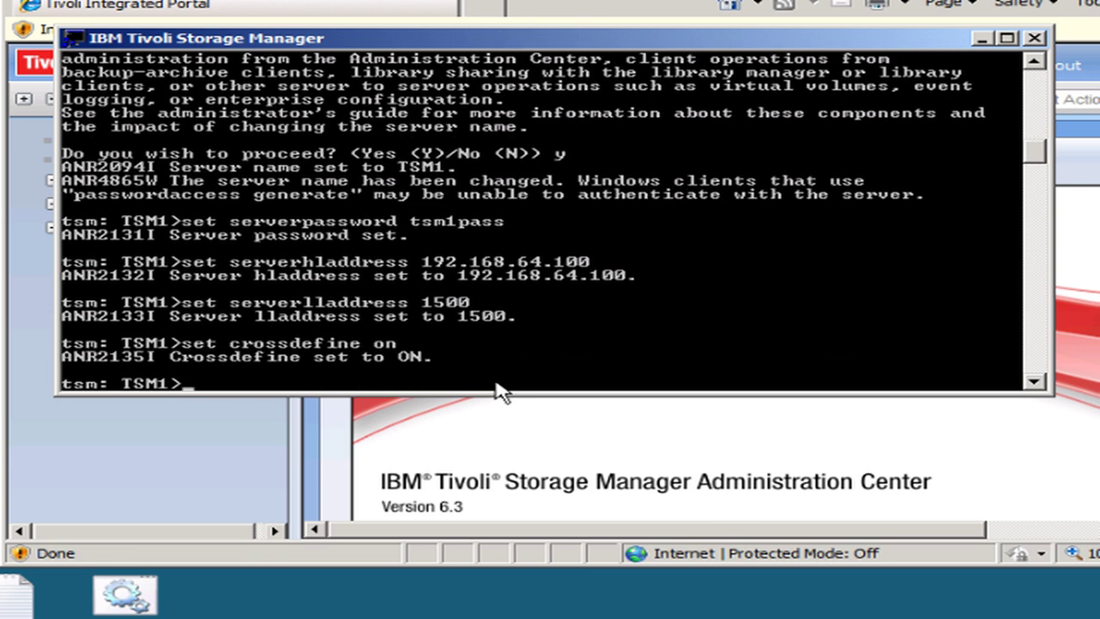
pyautogui.write('enable se')
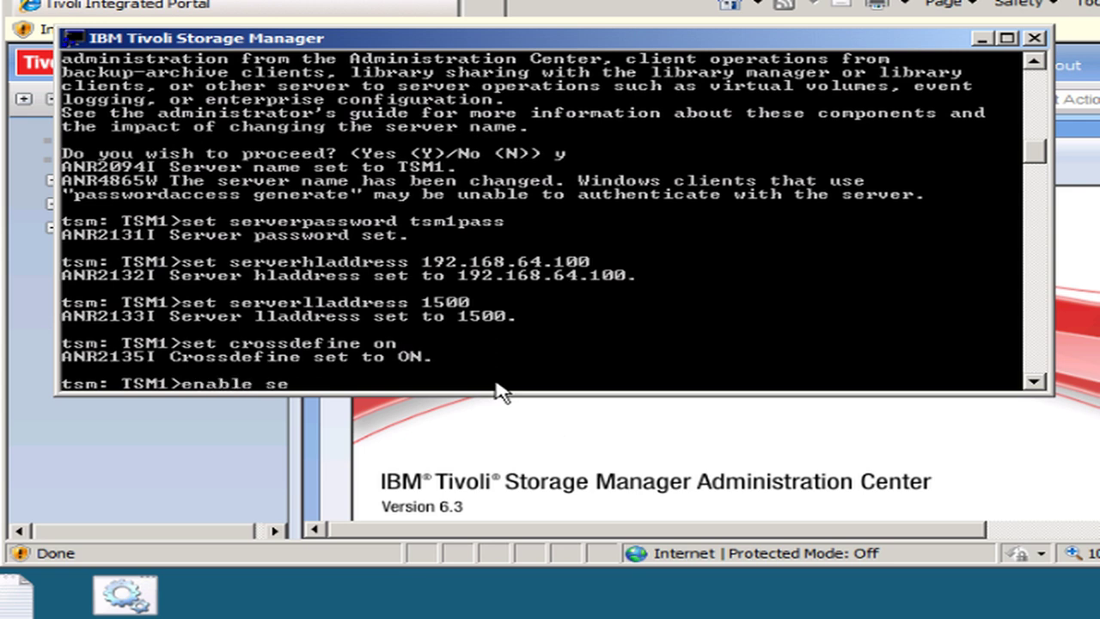
pyautogui.write('ssion server')
pyautogui.press('Return')
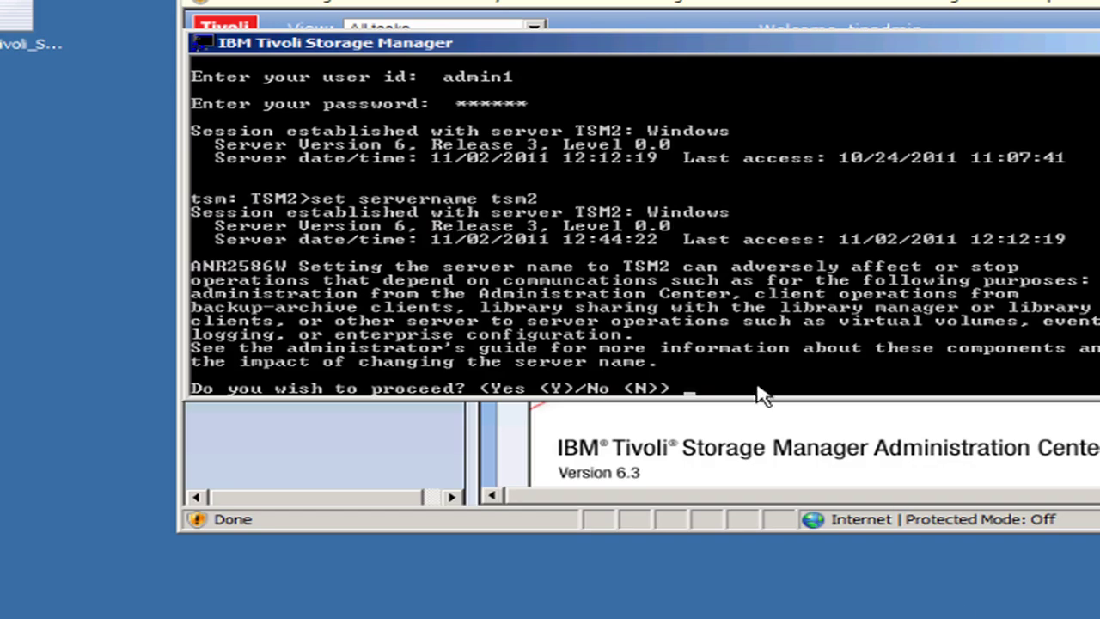
# - Paste the TSM2 setup commands: name TSM2, address 192.168.64.150, port 1500, cross-define, server sessions
pyautogui.rightClick(758, 393)
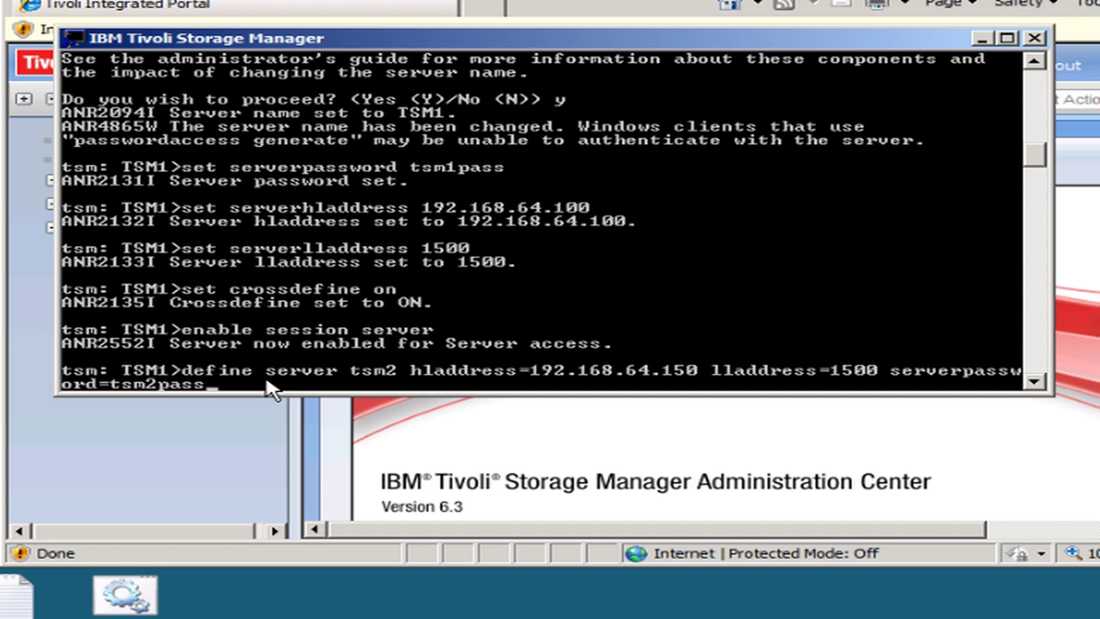
# - Define TSM2 as a server on TSM1 and TSM1 as a server on TSM2
pyautogui.press('Return')
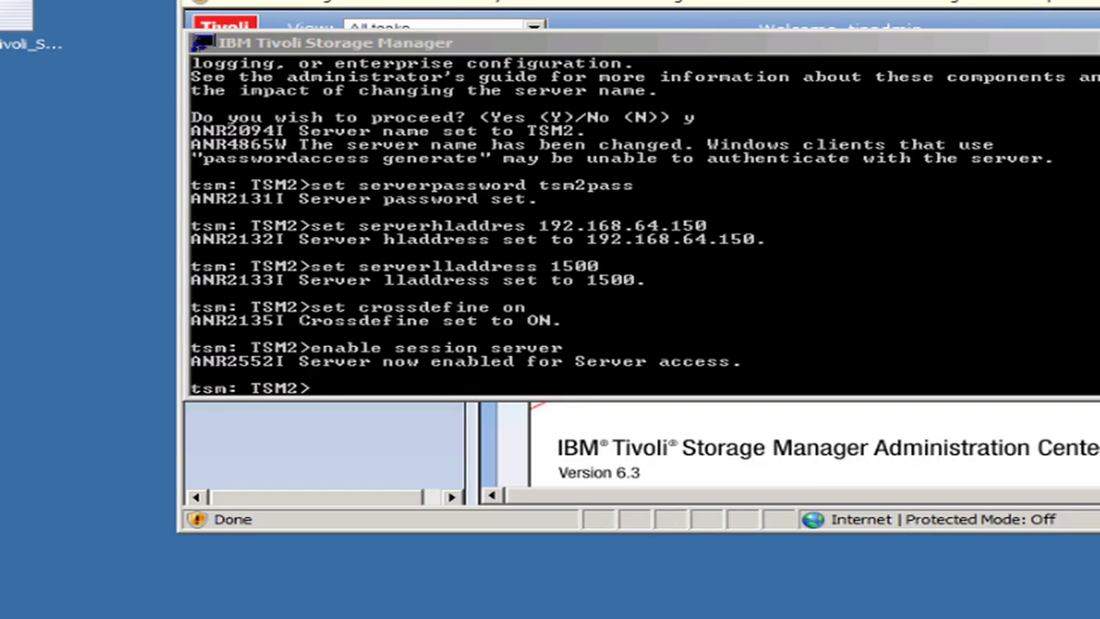
pyautogui.rightClick(516, 392)
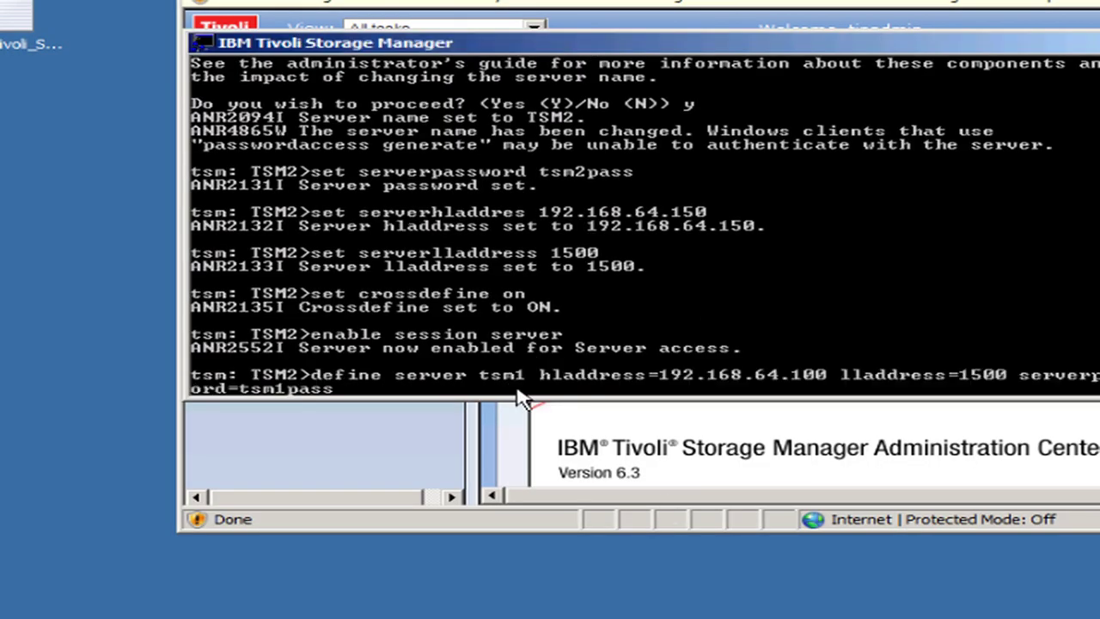
pyautogui.press('Return')
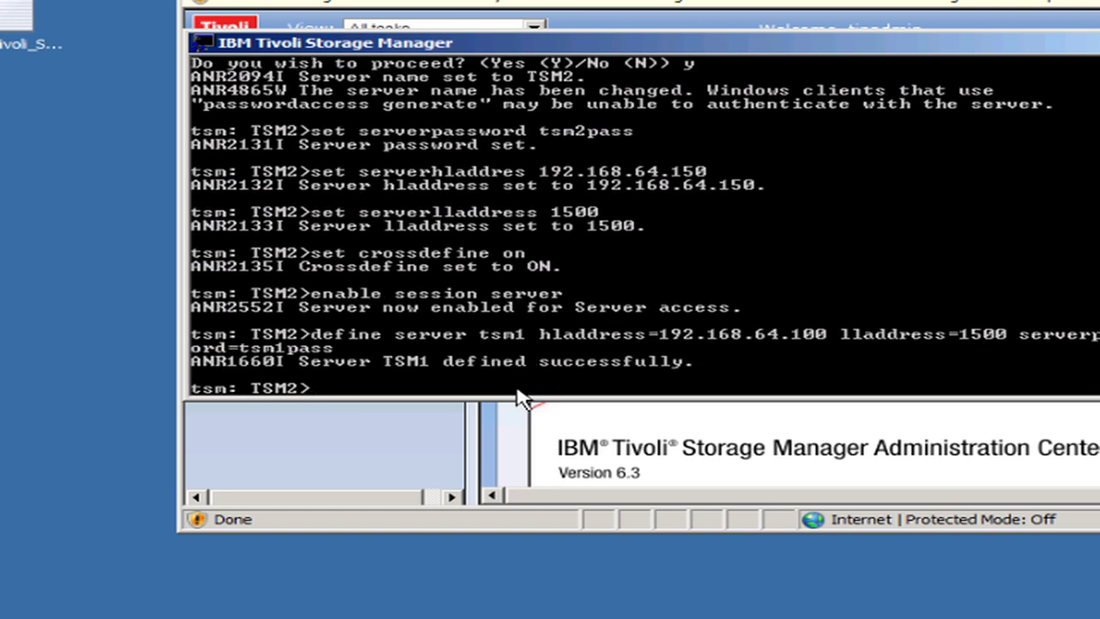
# - List the servers defined on TSM2 and ping TSM1 from TSM2
pyautogui.write('q server')
pyautogui.press('Return')
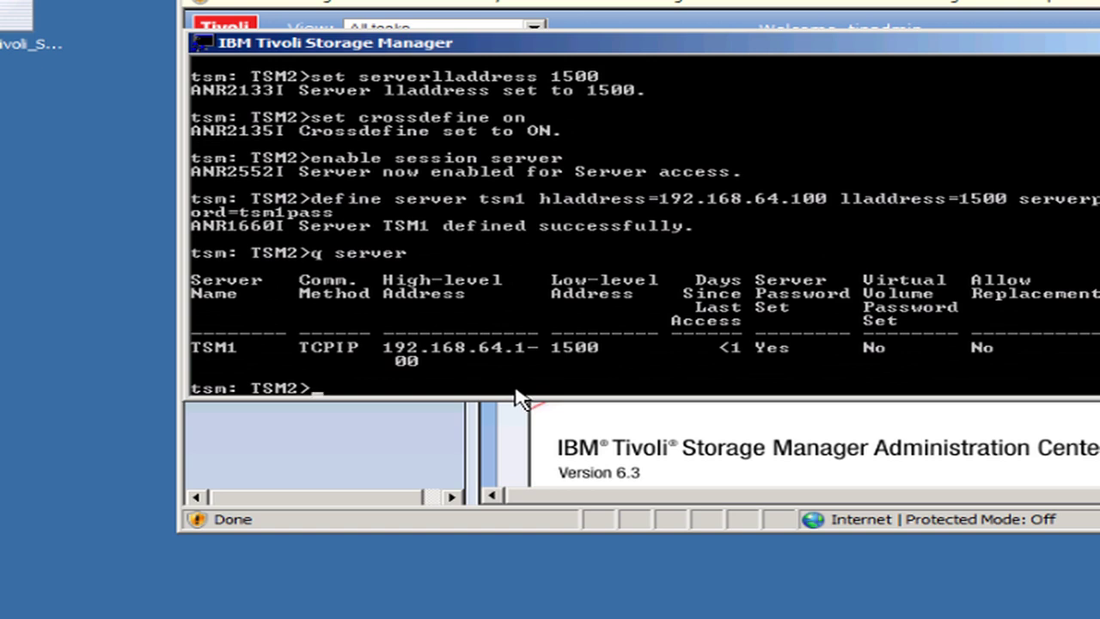
pyautogui.write('ping server tsm')
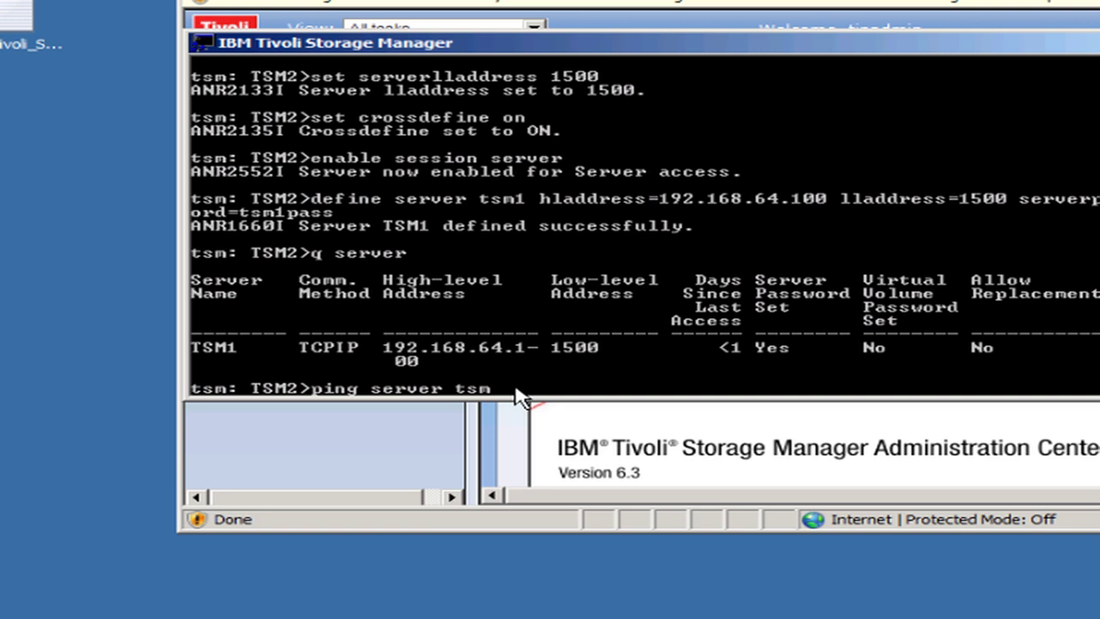
pyautogui.write('1')
pyautogui.press('Return')
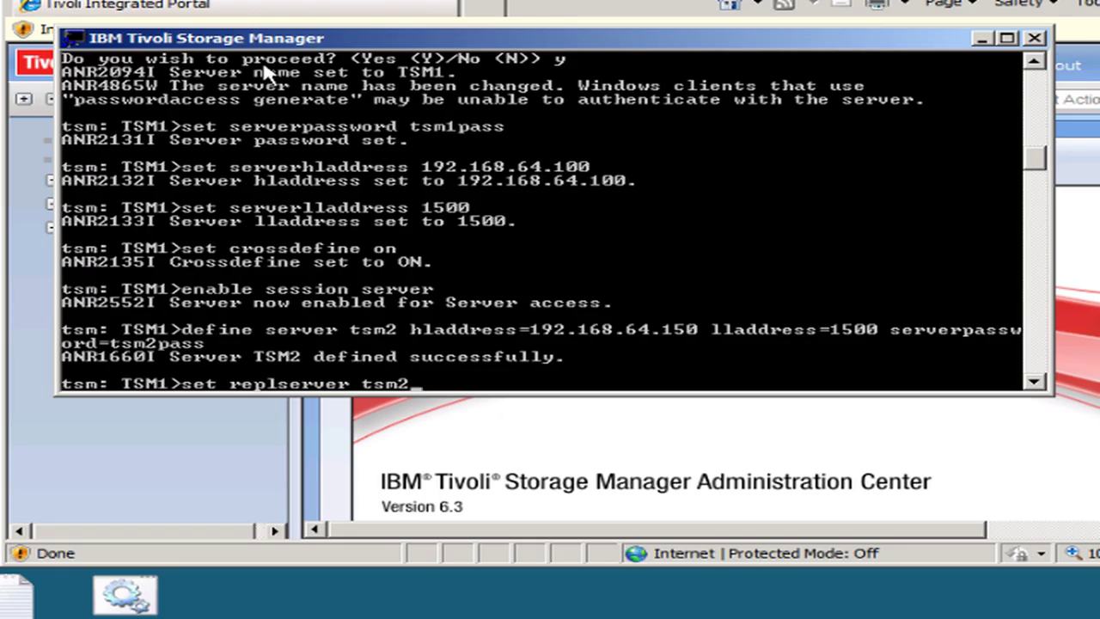
# - Make TSM2 TSM1's default replication server with set replserver tsm2
pyautogui.press('Return')
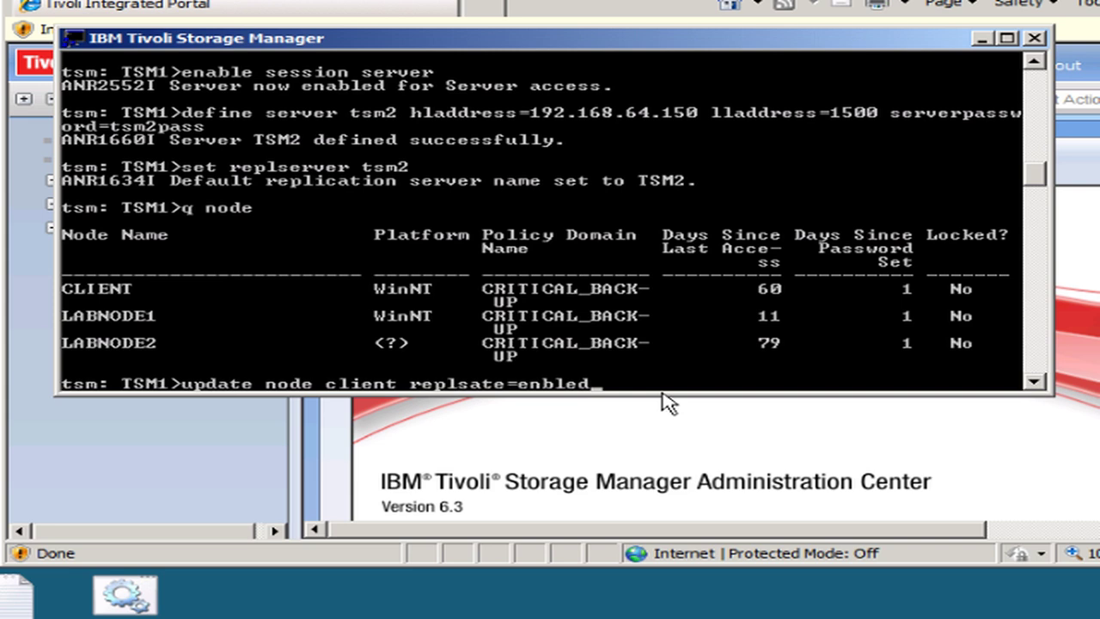
# - Enable replication for CLIENT and LABNODE1 and give LABNODE1 the all_data_high_priority backup rule
pyautogui.press('Return')
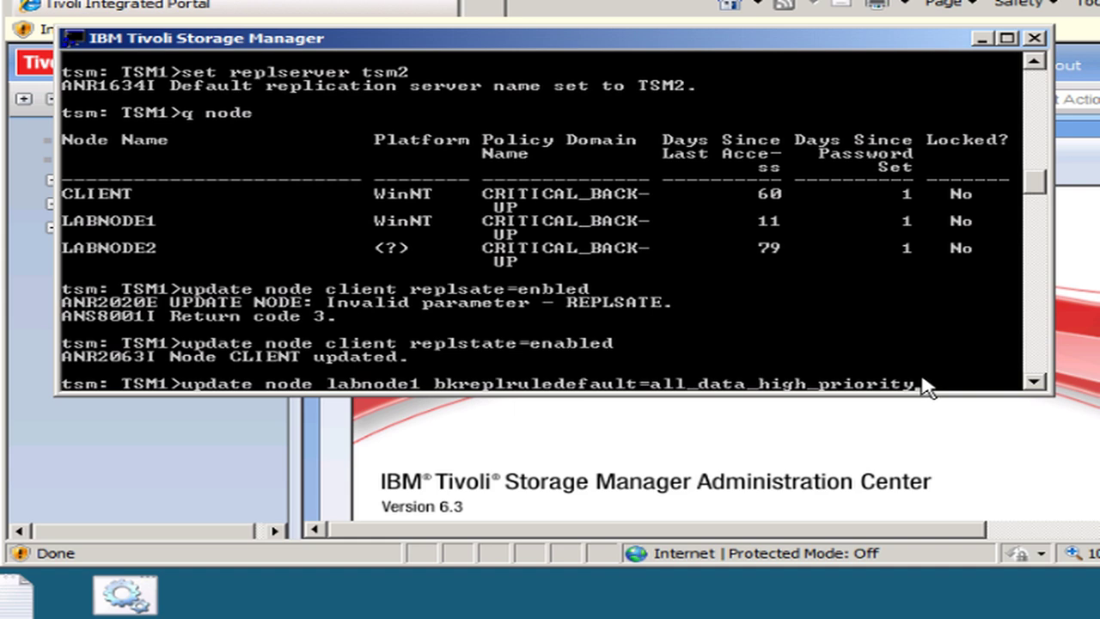
pyautogui.press('Return')
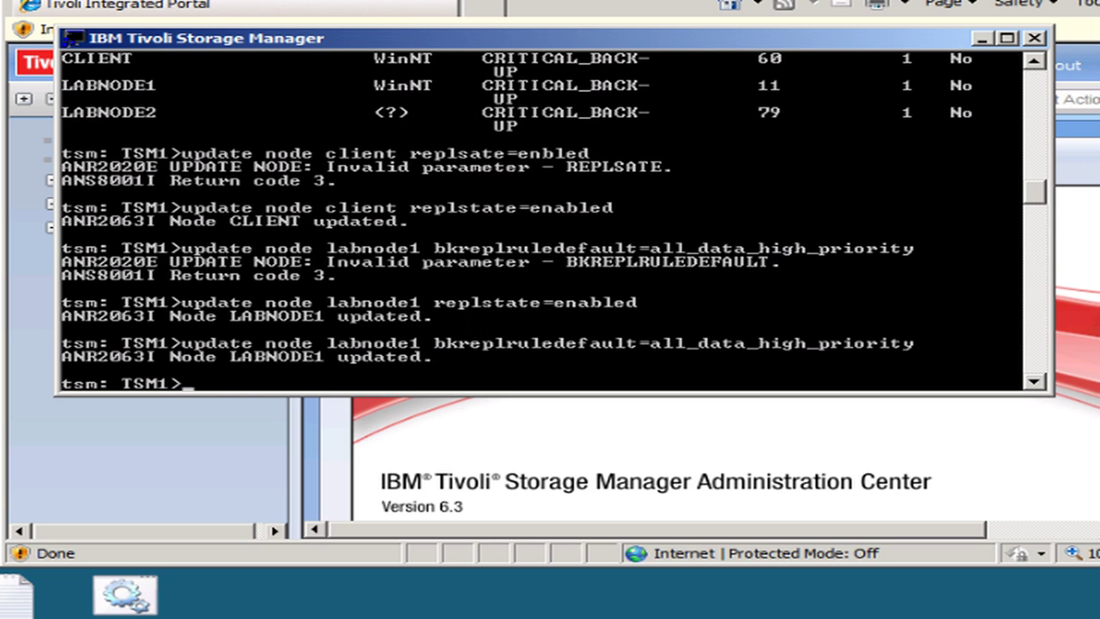
pyautogui.write('q node')
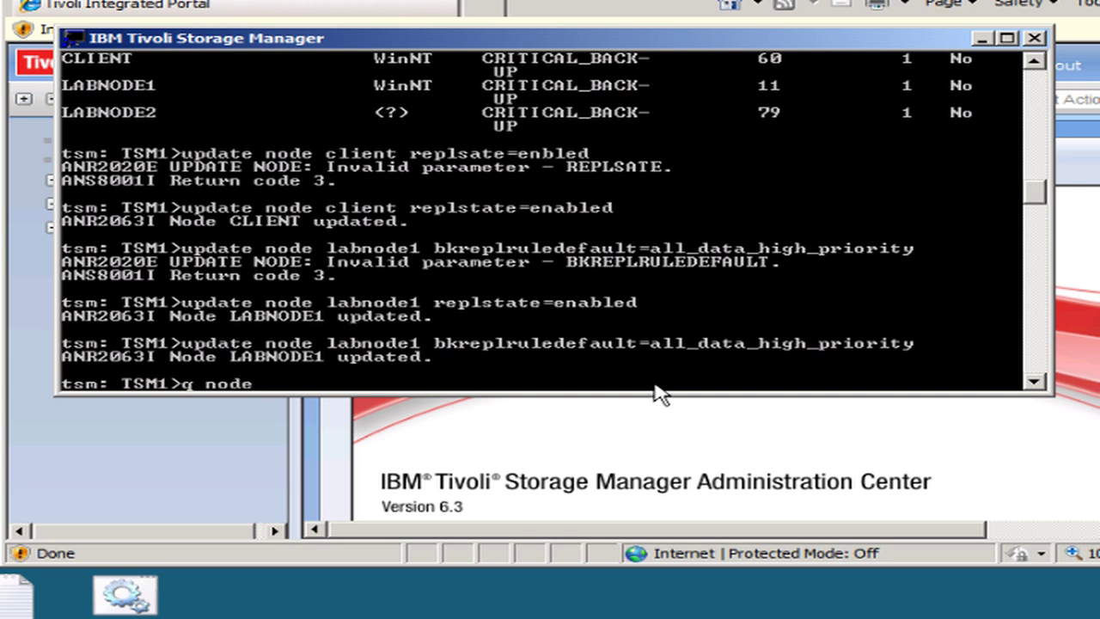
pyautogui.write(' client f=d')
# - Page through CLIENT's full node details, checking replication state Enabled and mode Send
pyautogui.press('Return')
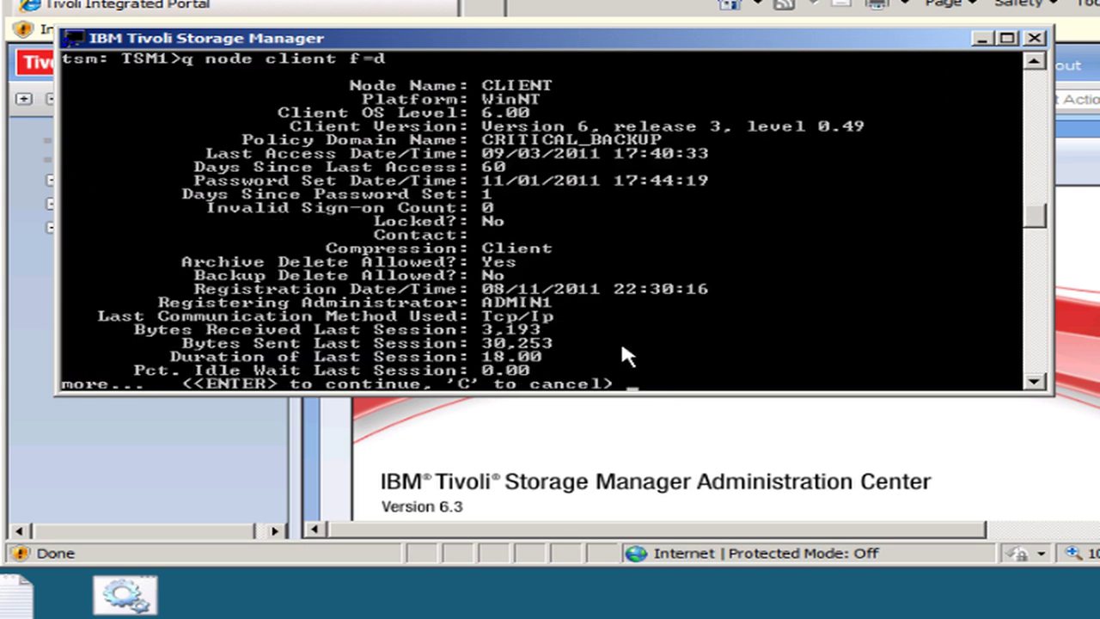
pyautogui.press('Return')
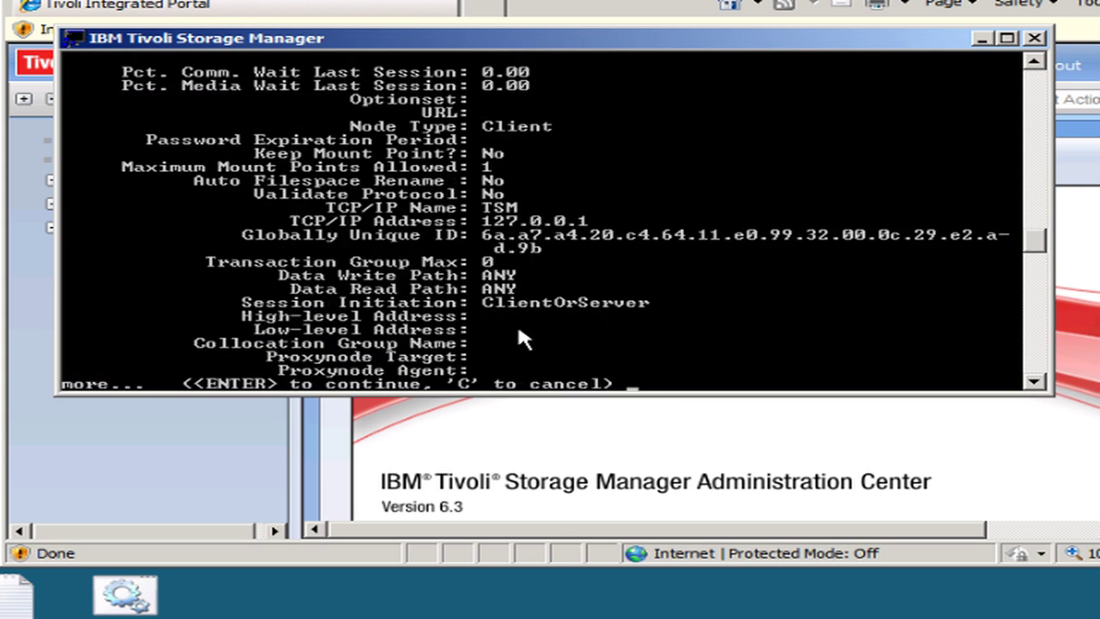
pyautogui.press('Return')
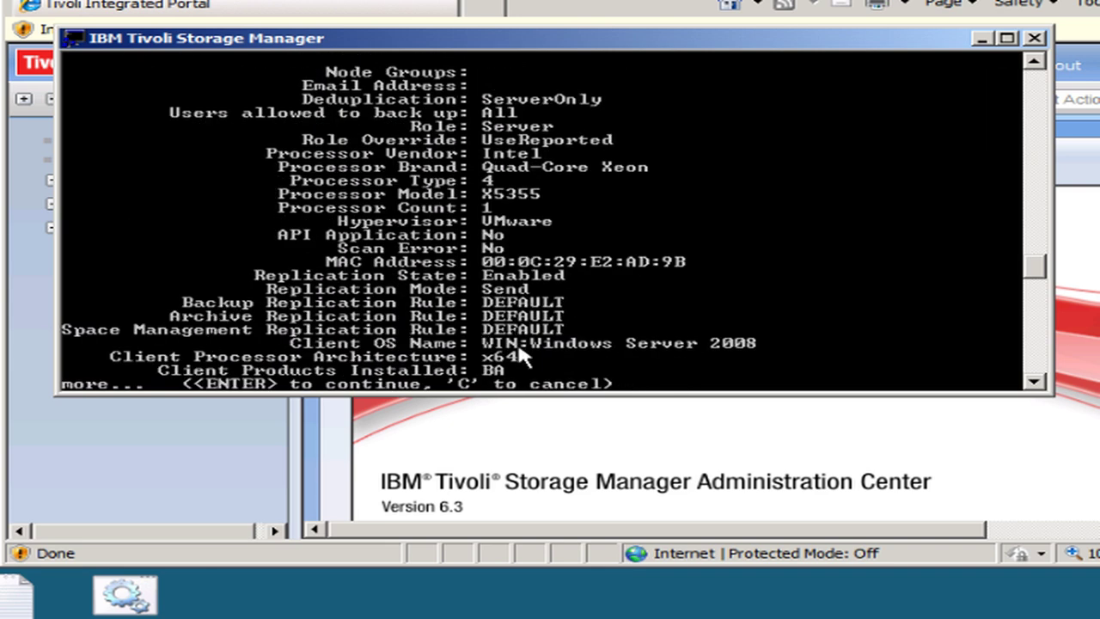
pyautogui.press('Return')
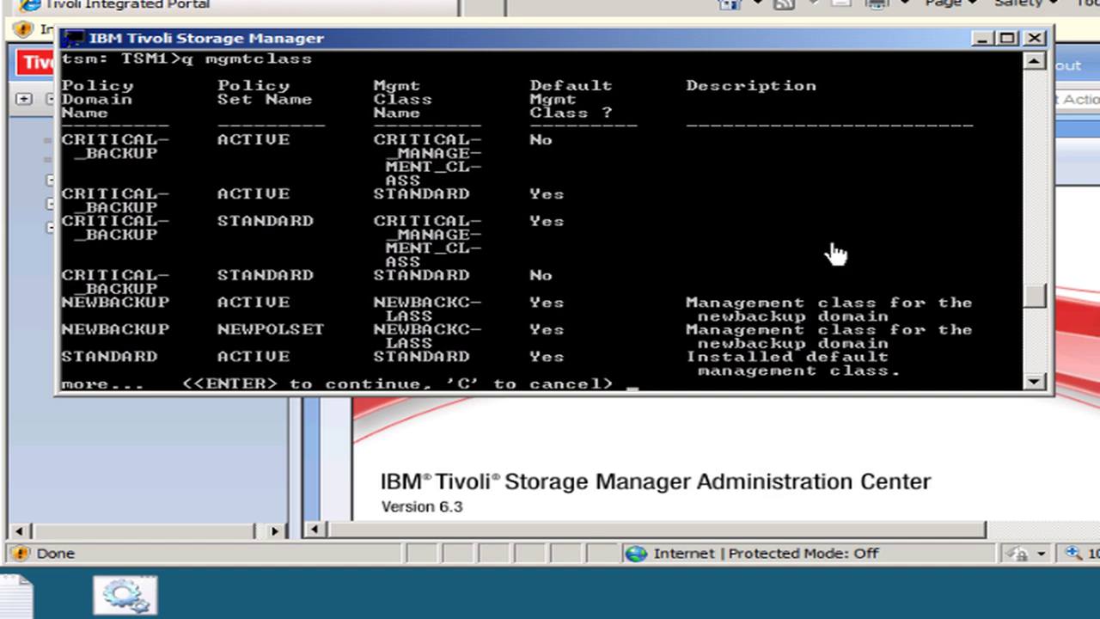
# - Finish the management class listing, ending with the STANDARD policy set's STANDARD class
pyautogui.press('Return')
pyautogui.write('validate replication client,labnode1 verifyconnection=yes')
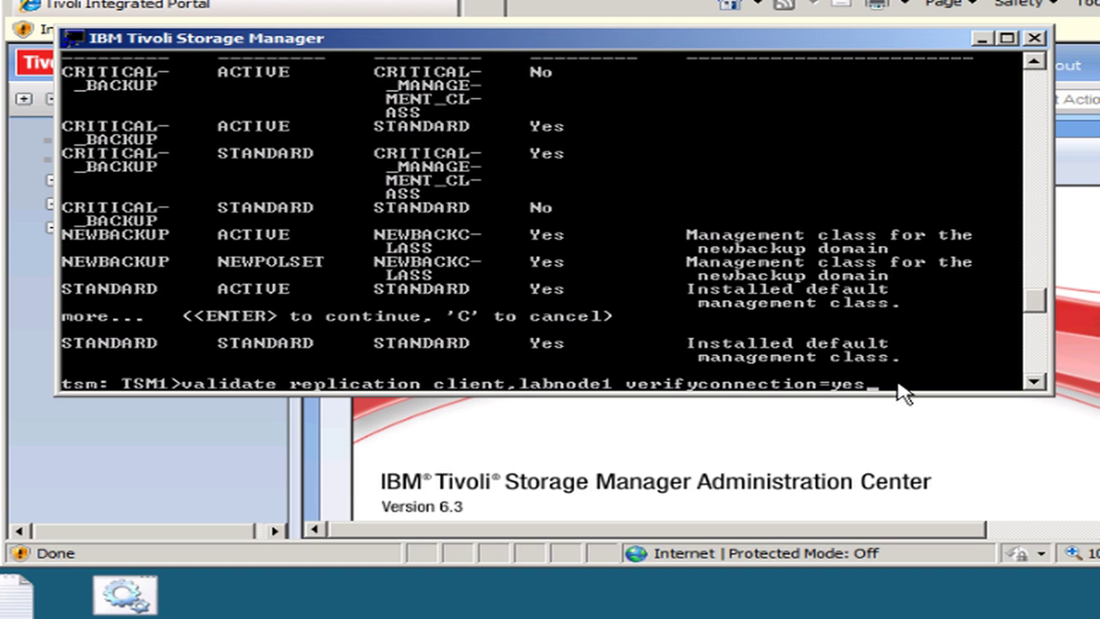
# - Validate replication for CLIENT and LABNODE1 with connection check, paging through the Valid Connection results
pyautogui.press('Return')
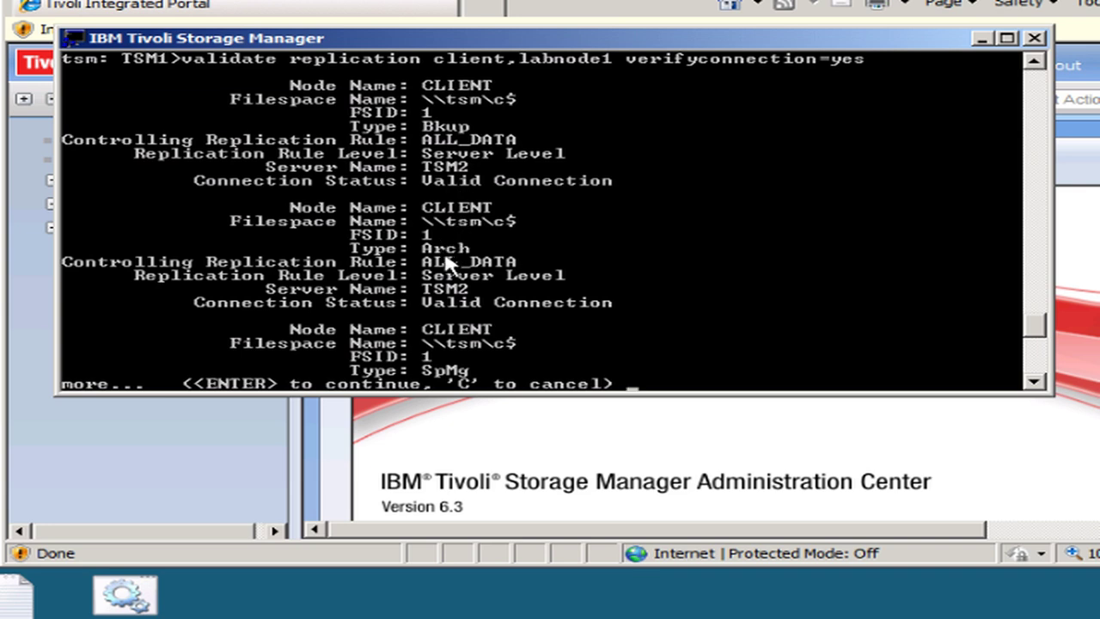
pyautogui.press('Return')
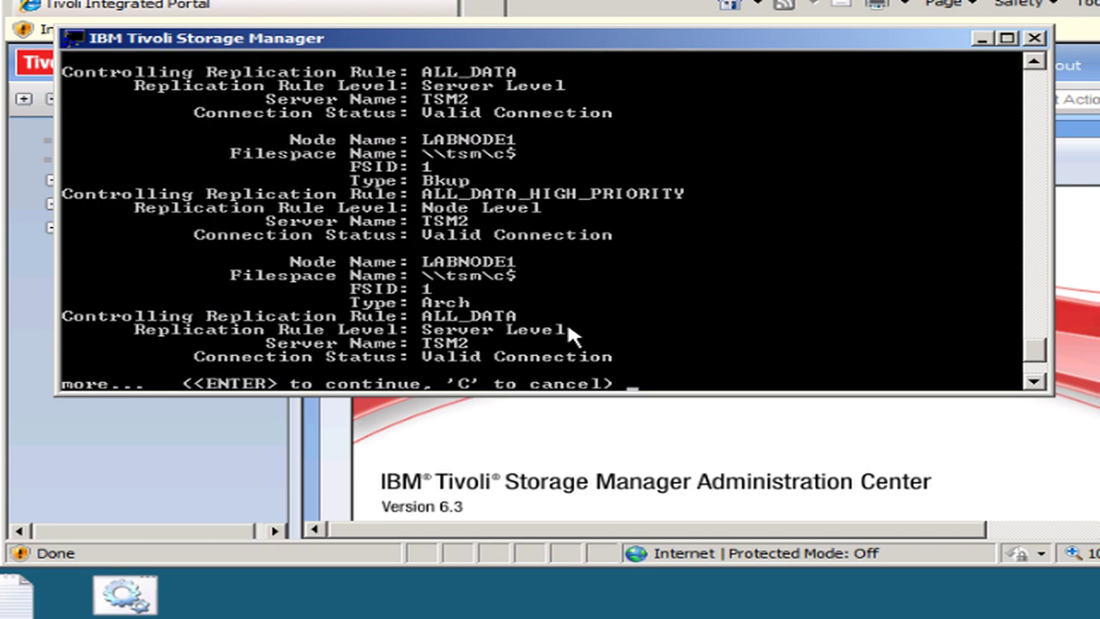
pyautogui.press('Return')
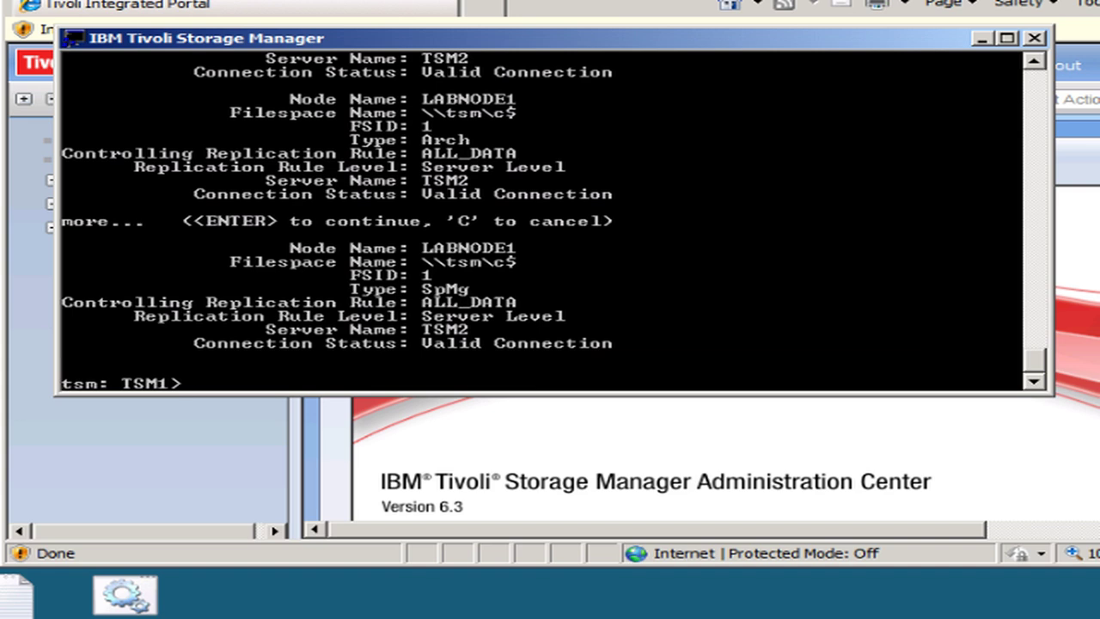
# - Start replicating LABNODE1's backup data with replicate node labnode1 datatype=backup
pyautogui.write('replicat')
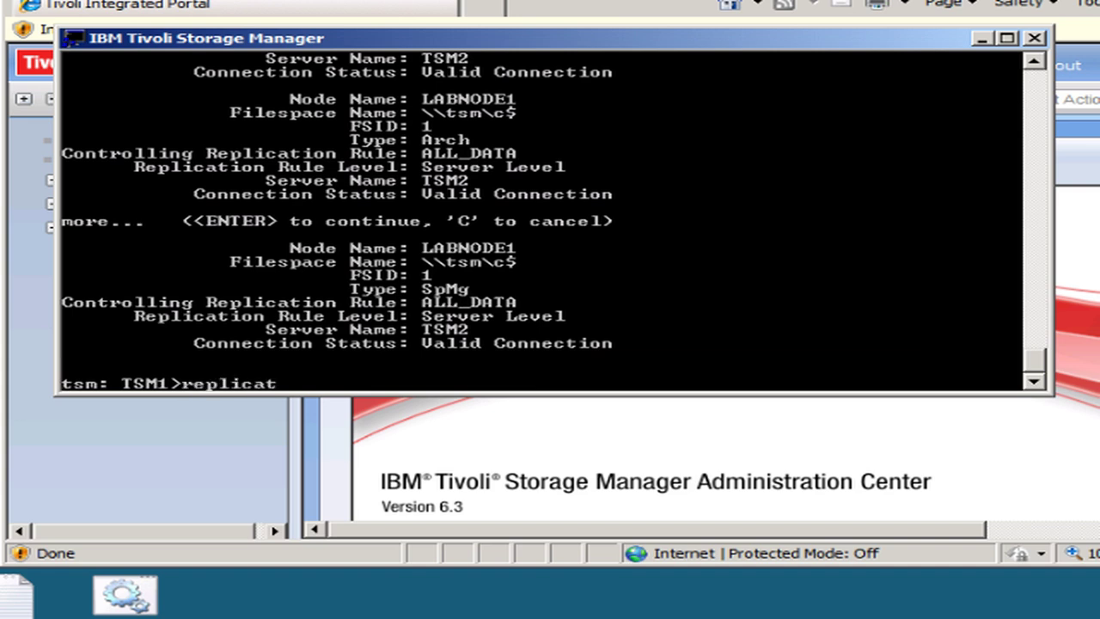
pyautogui.write('e node labnod')
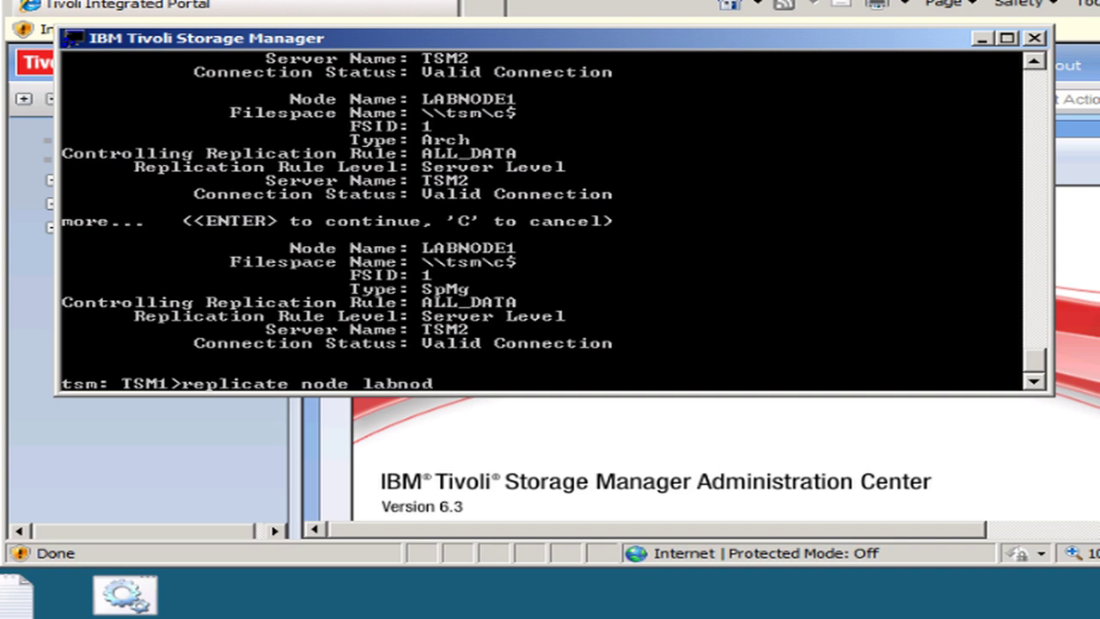
pyautogui.write('e1 datatype=bc')
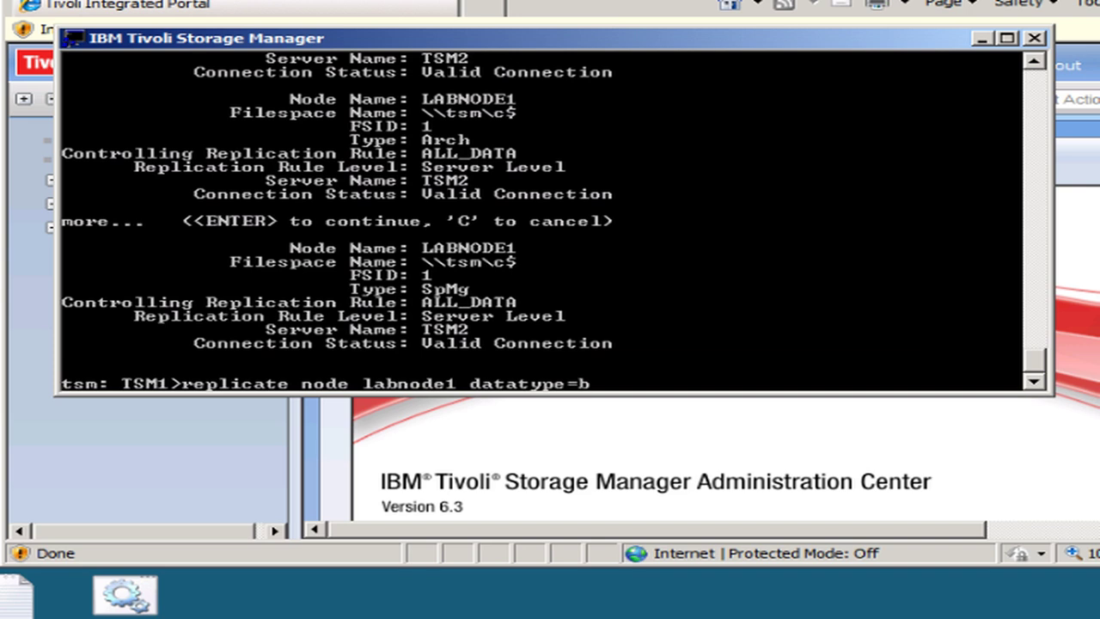
pyautogui.press('BackSpace')
pyautogui.write('ackup')
pyautogui.press('Return')
# - Check the replication process, list TSM2's clients and nodes for LABNODE1, and confirm replication ended
pyautogui.write('q process')
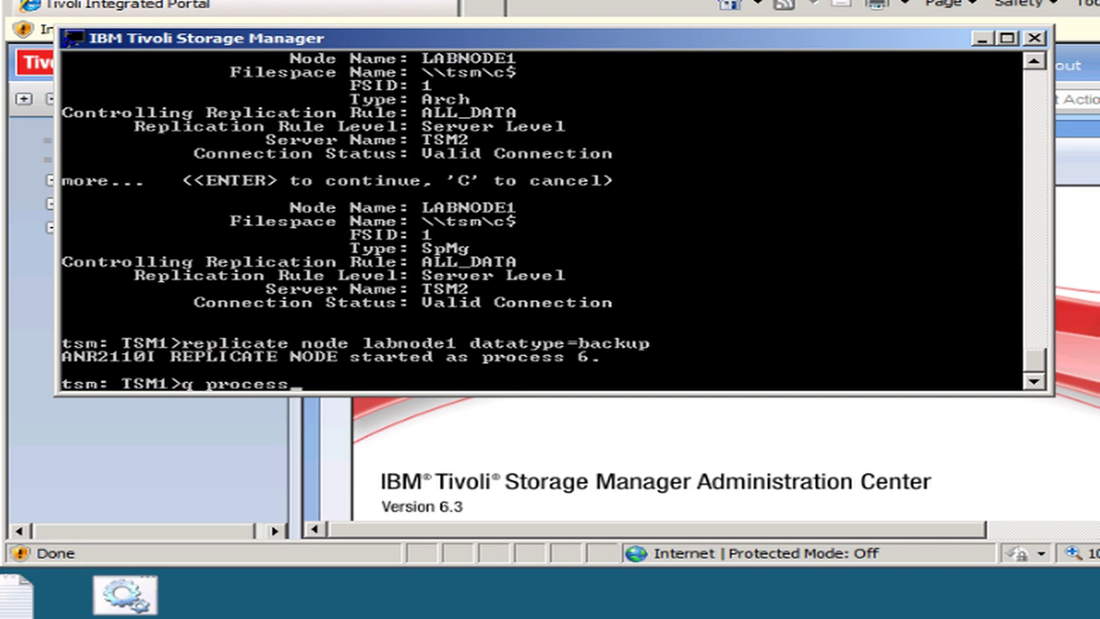
pyautogui.press('Return')
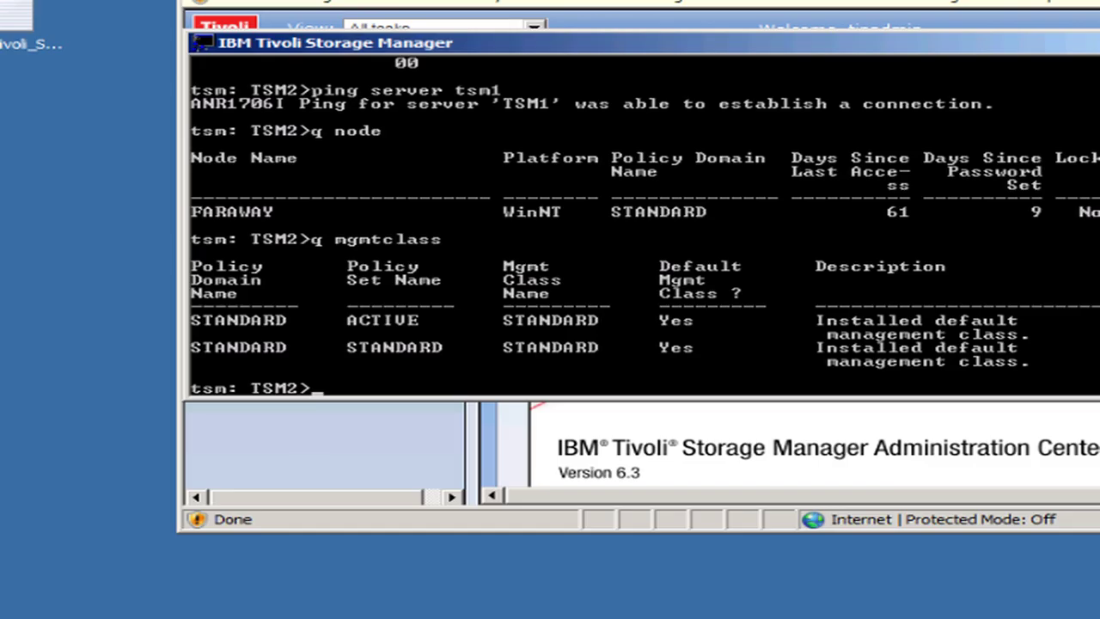
pyautogui.write('q client')
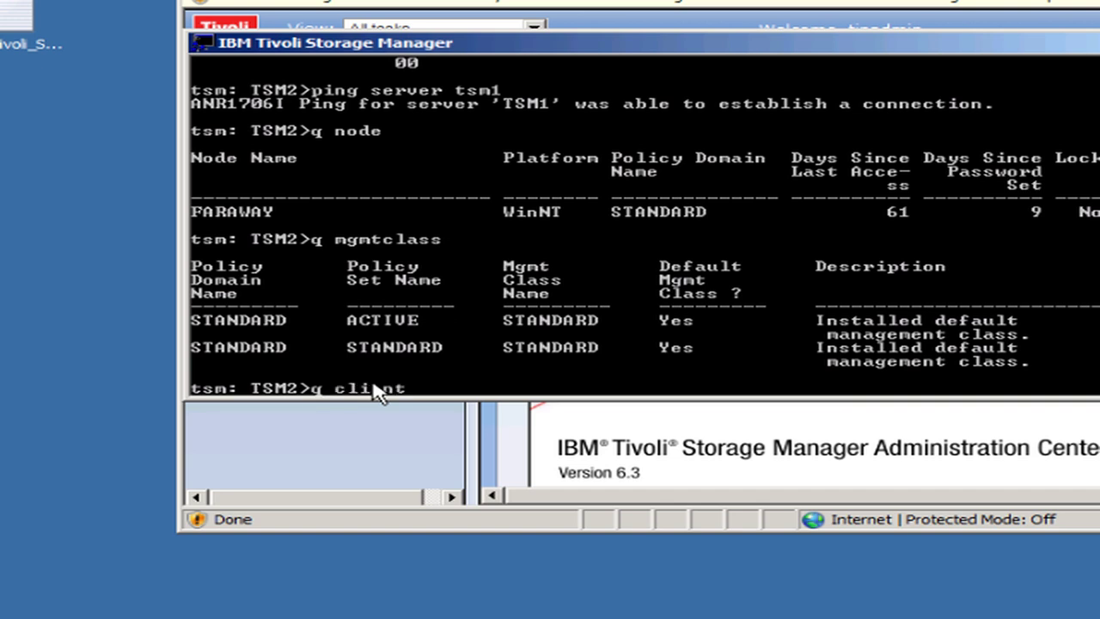
pyautogui.press('Return')
pyautogui.write('q node')
pyautogui.press('Return')
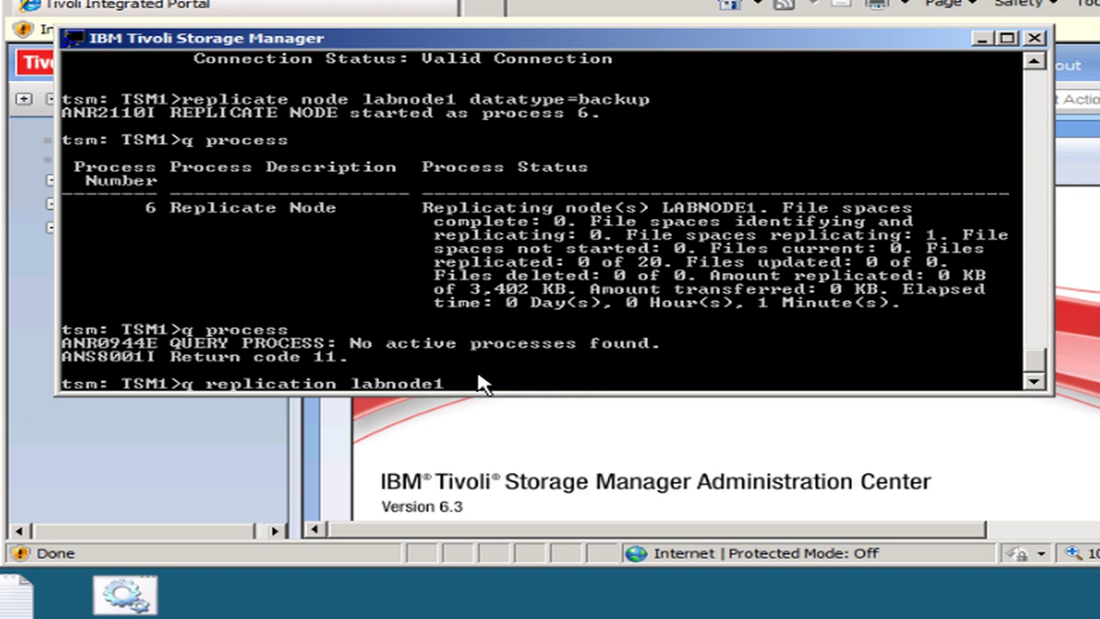
pyautogui.press('Return')
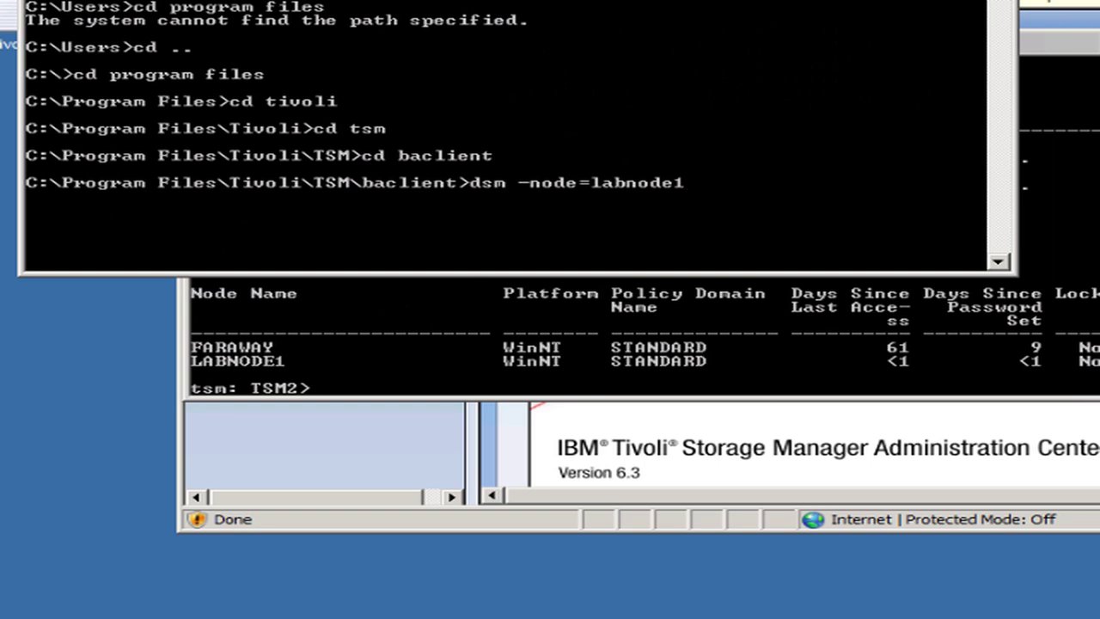
# - Launch the backup-archive client as node LABNODE1 with 'dsm -node=labnode1' from the baclient folder
pyautogui.moveTo(408, 0); pyautogui.dragTo(404, 67)
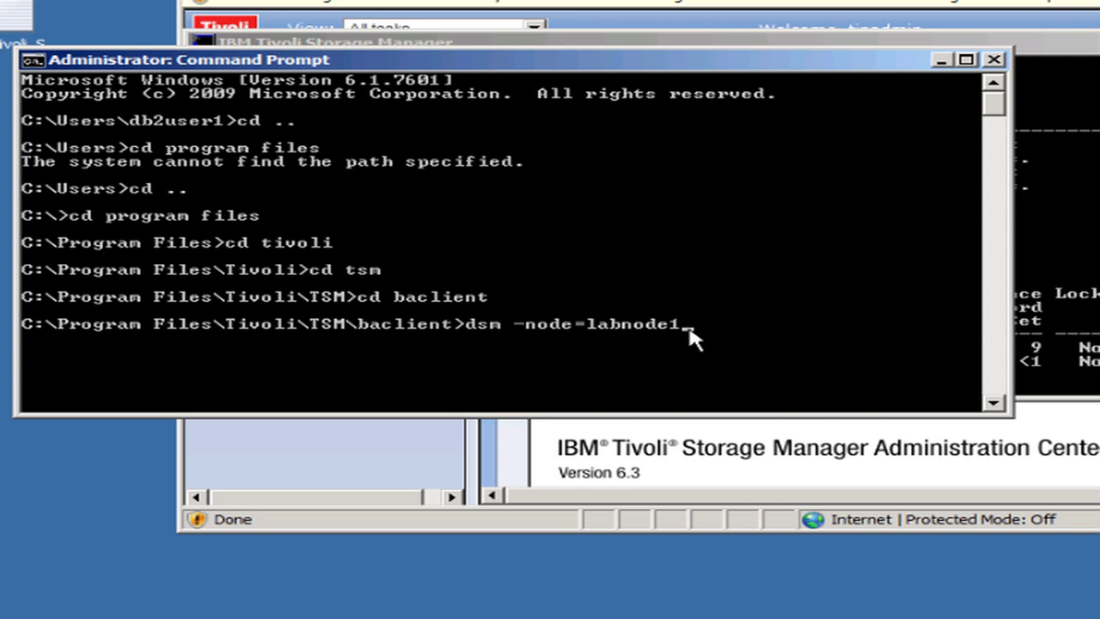
pyautogui.press('Return')
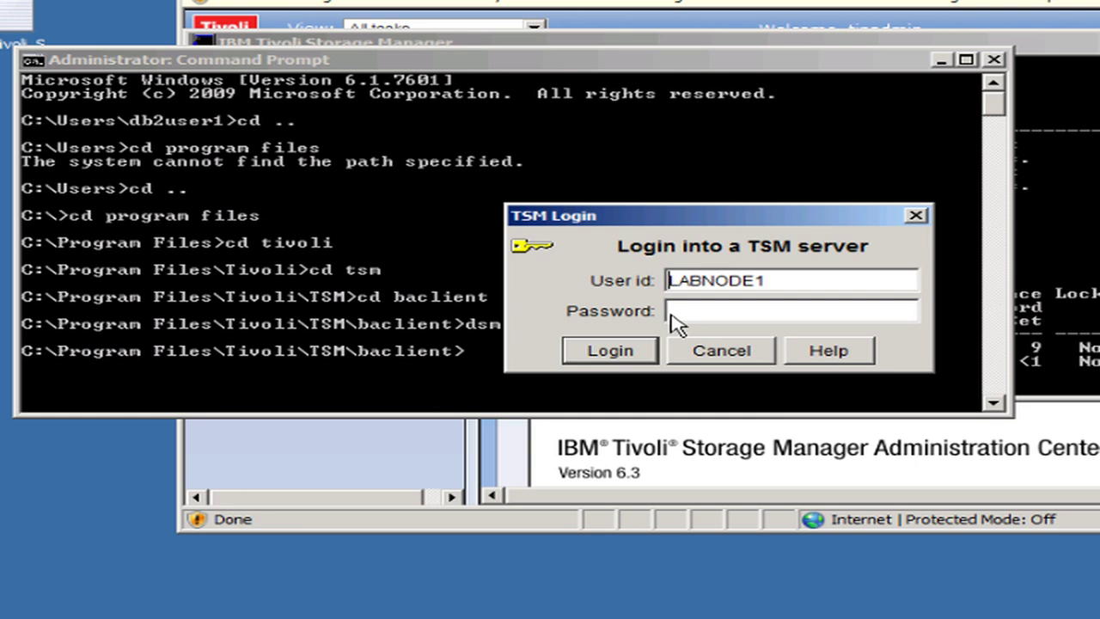
# - Log in as LABNODE1 with its password and open the Restore view of backed-up files
pyautogui.click(670, 313)
pyautogui.write('********')
pyautogui.click(603, 358)
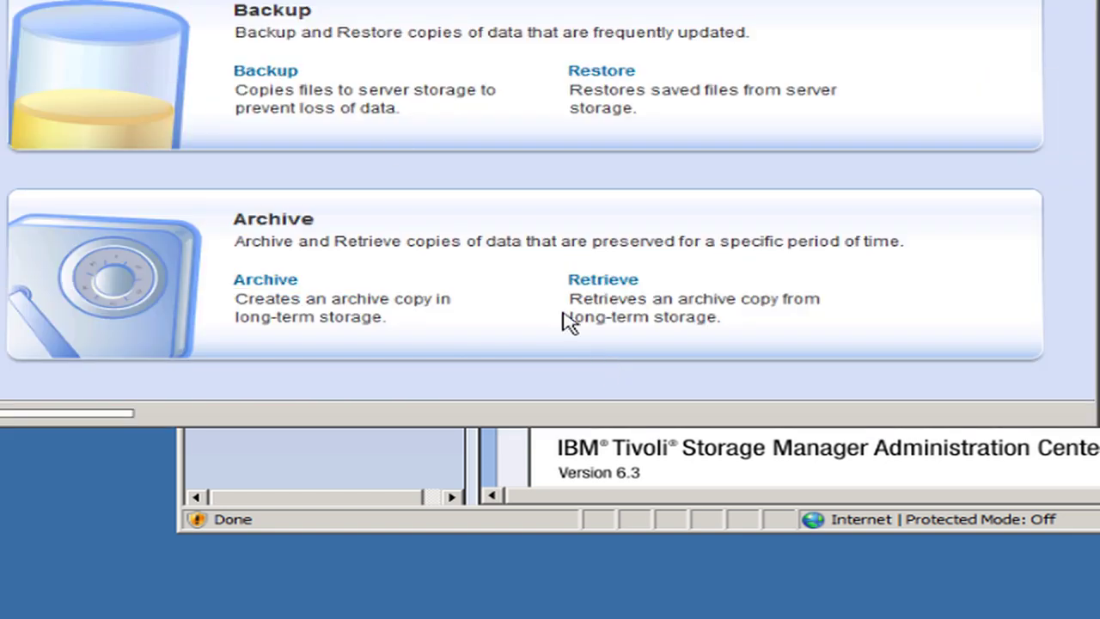
pyautogui.click(588, 80)
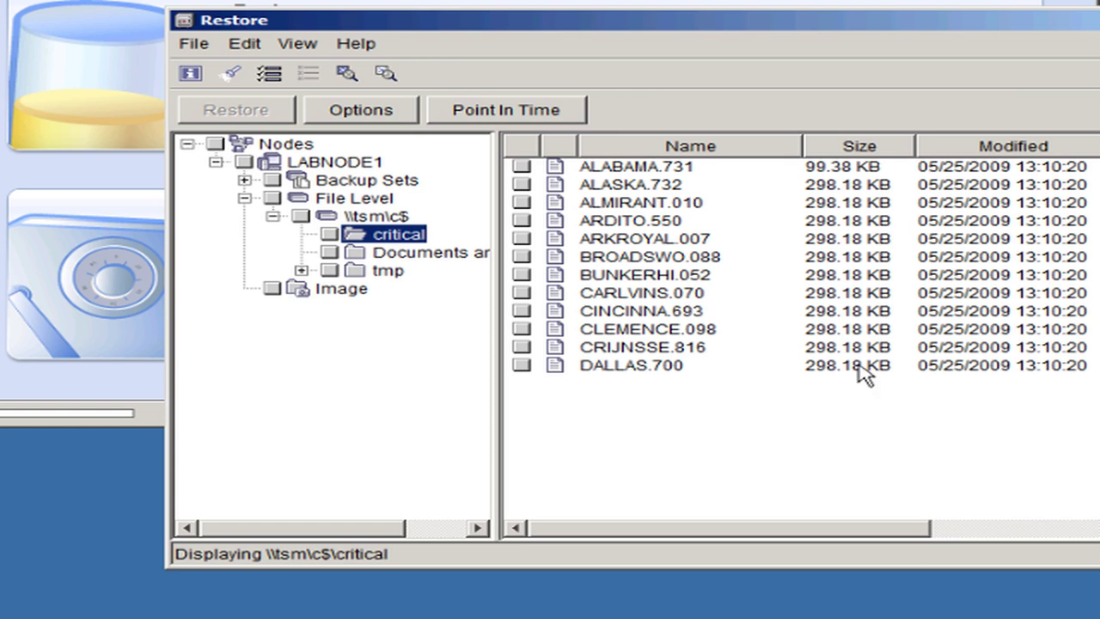
# - Tick ARDITO.550 for restore and select the ARKROYAL.007 entry in the critical folder list
pyautogui.click(520, 221)
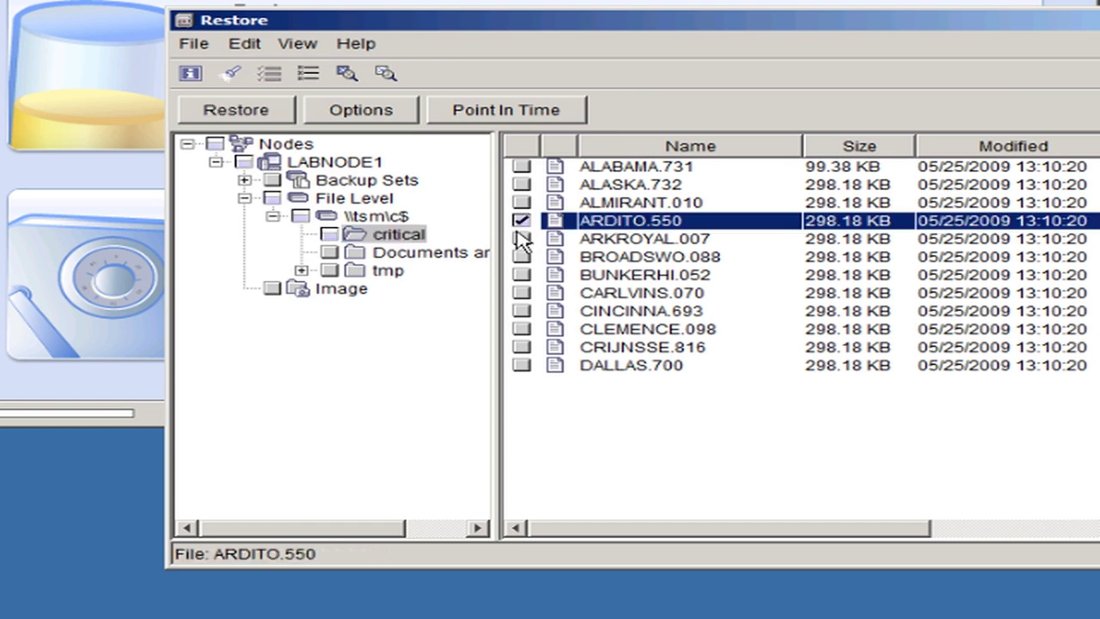
pyautogui.click(519, 237)
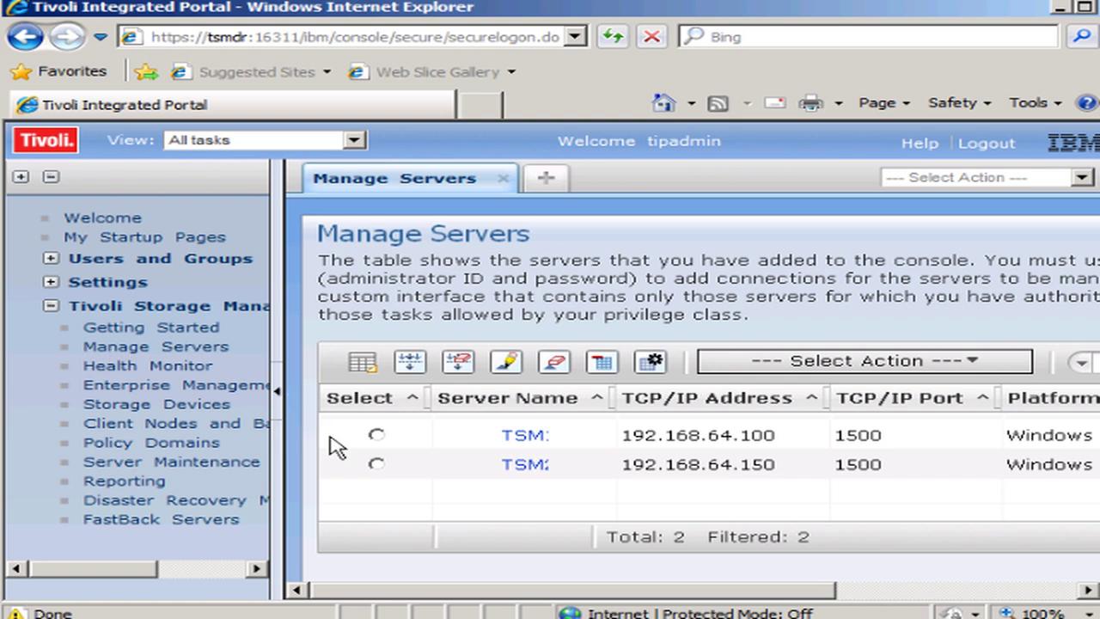
# - Select server TSM2 and choose Configure Node Replication from the Select Action list
pyautogui.click(377, 465)
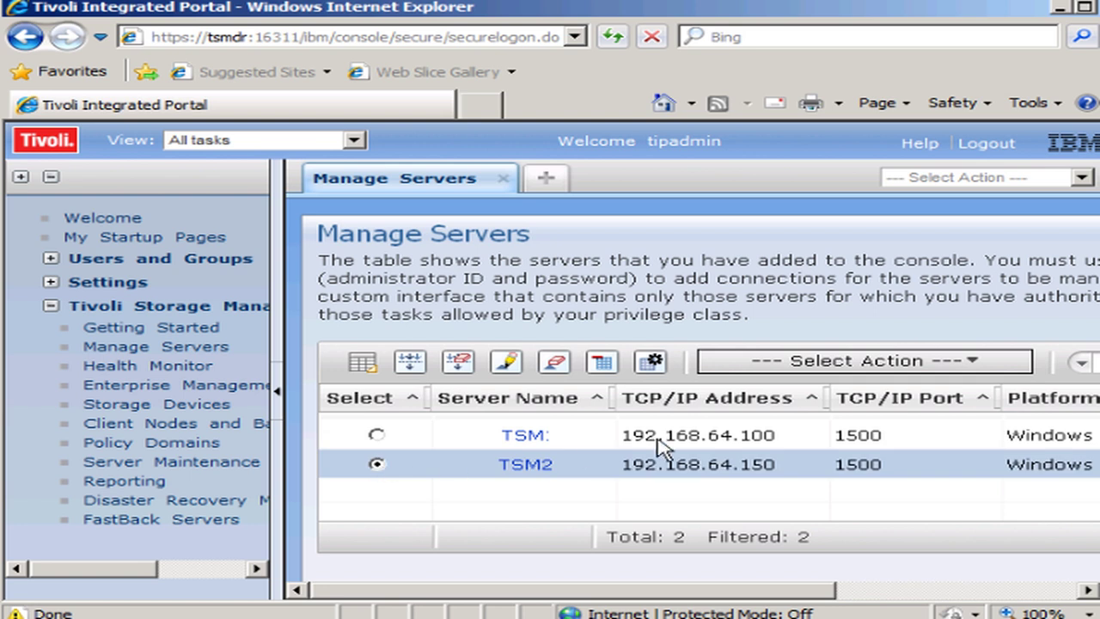
pyautogui.click(976, 364)
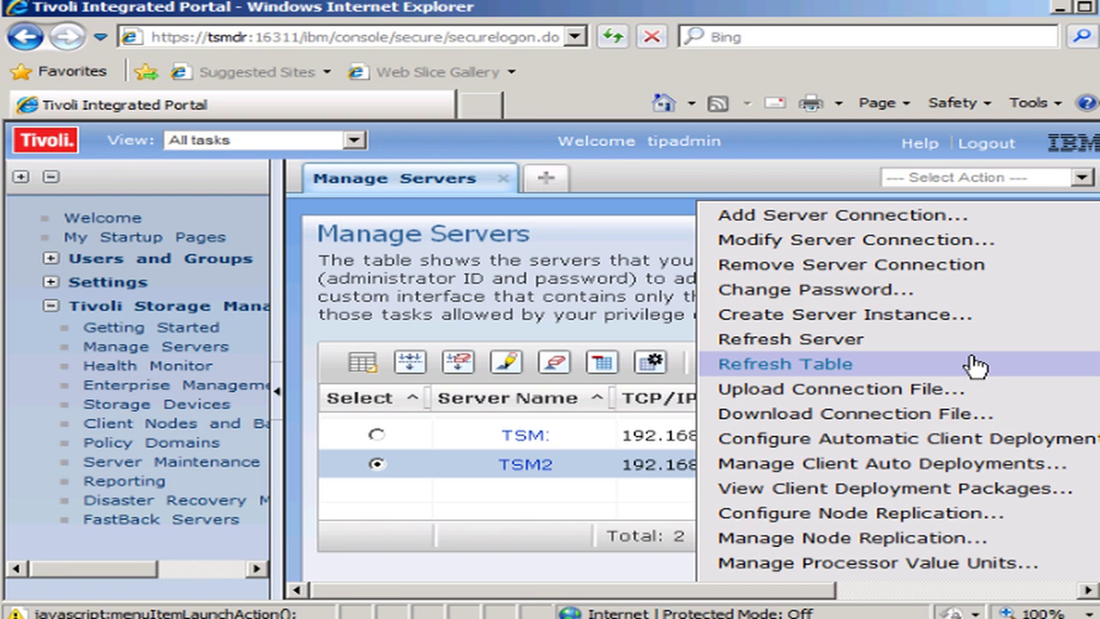
pyautogui.click(976, 363)
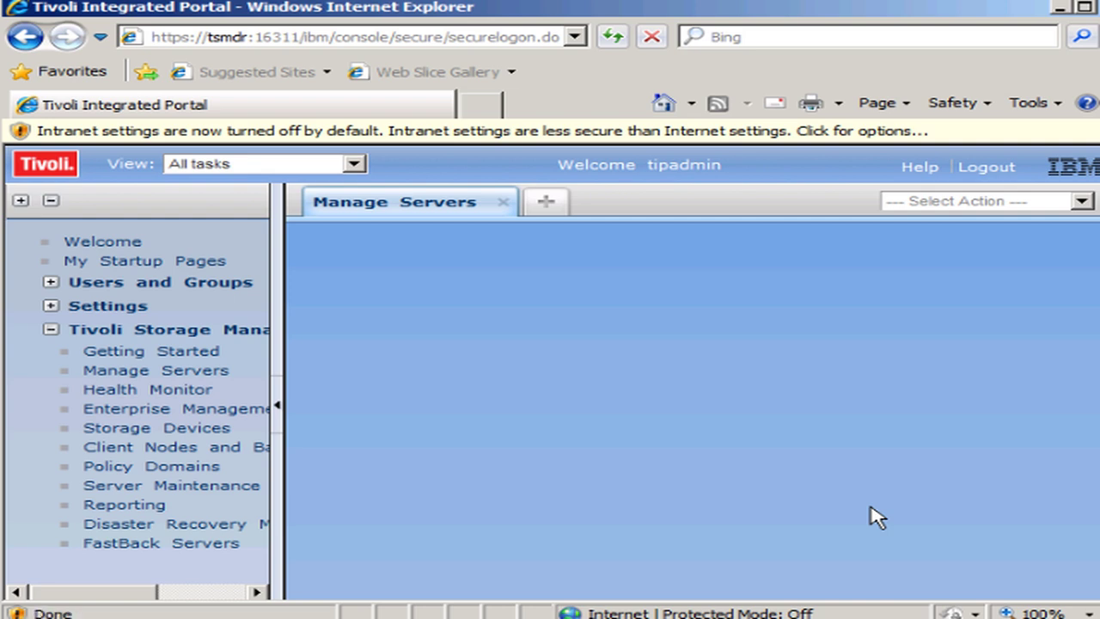
# - Keep TSM2 as the source server and pick the already-defined TSM1 as target replication server
pyautogui.scroll(-5, 1093, 513)
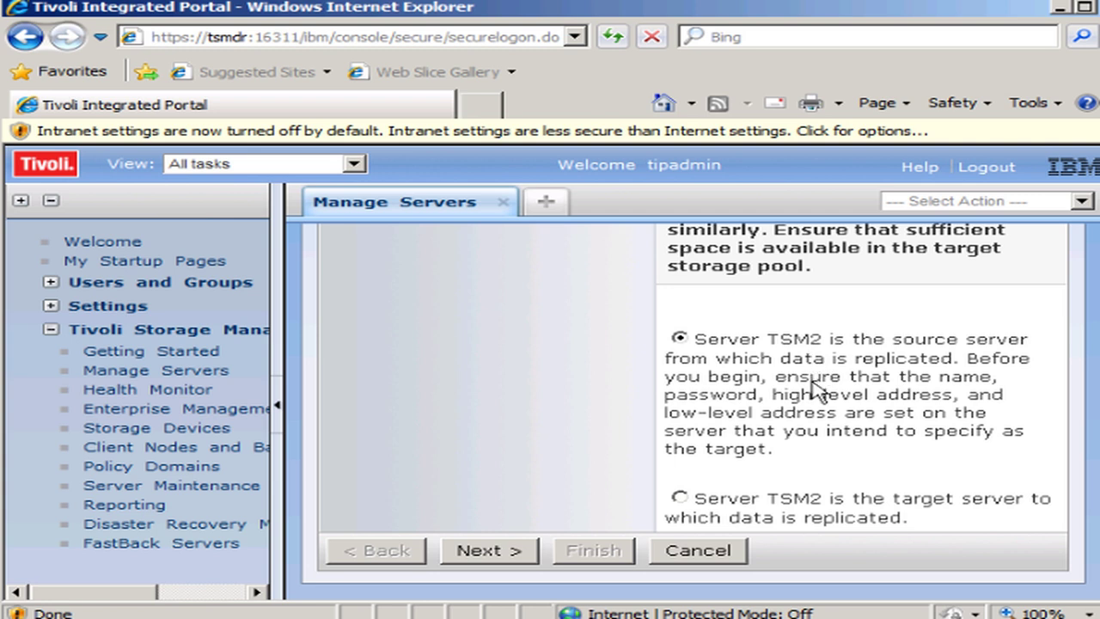
pyautogui.click(500, 551)
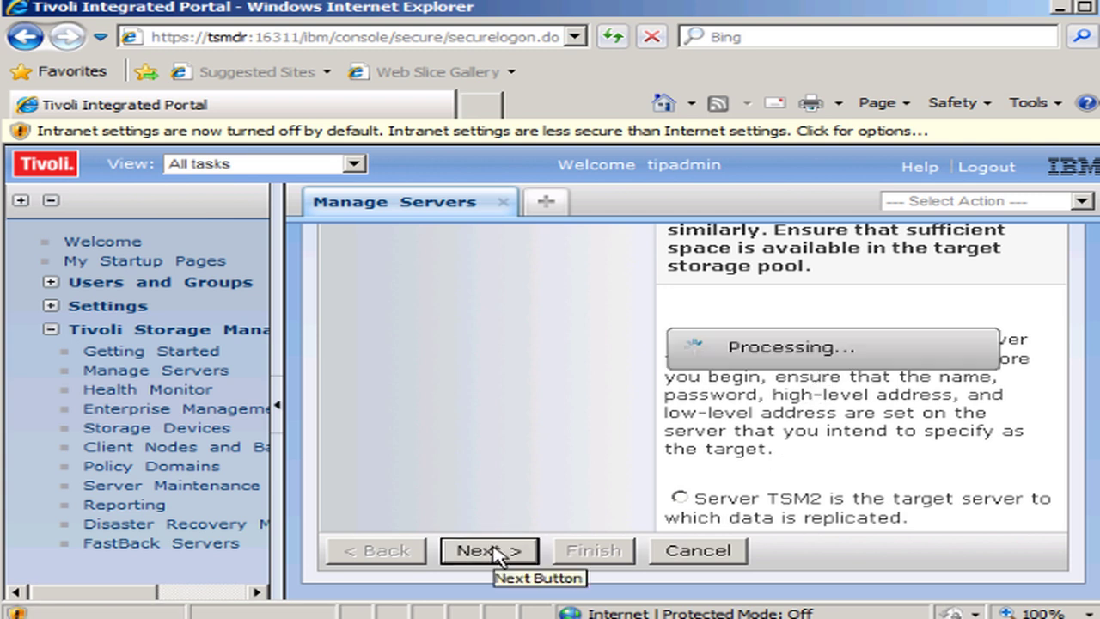
pyautogui.scroll(-1, 692, 390)
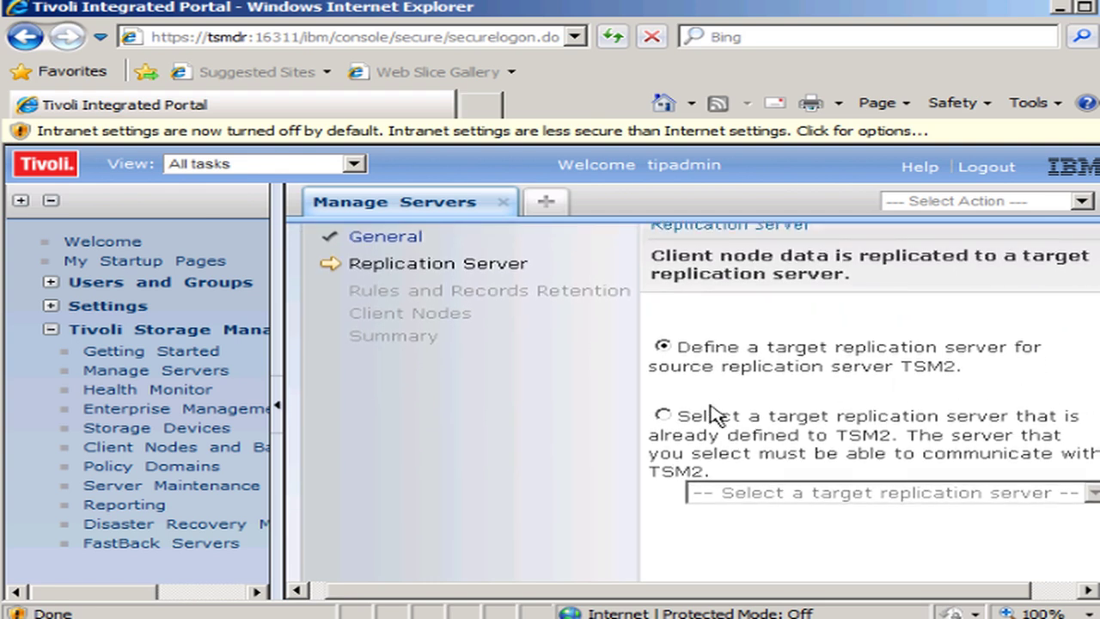
pyautogui.click(662, 417)
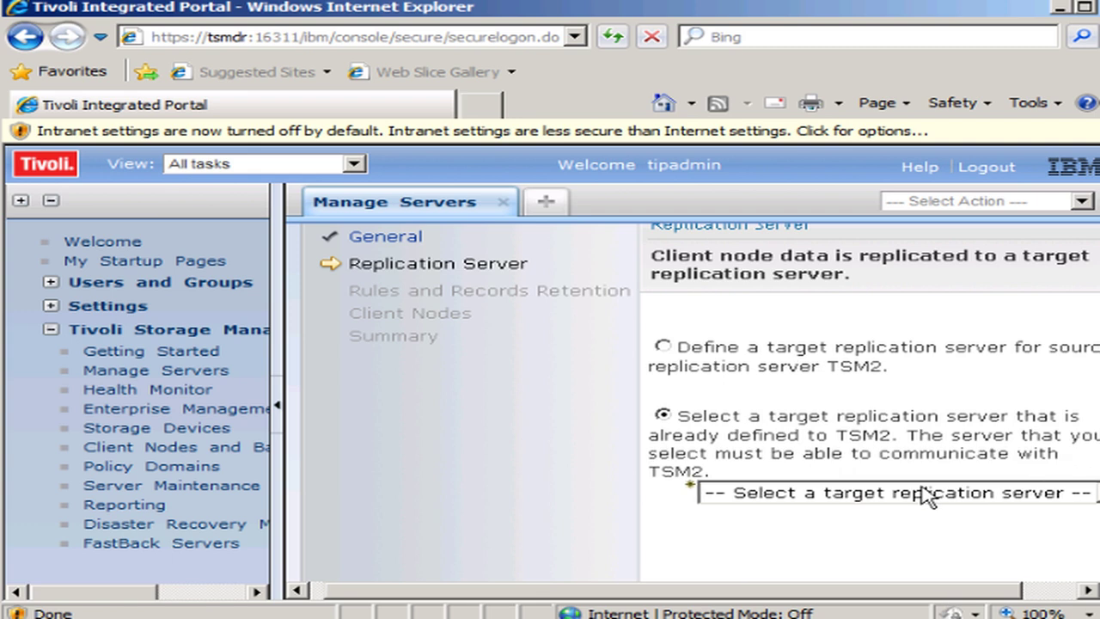
pyautogui.click(1036, 493)
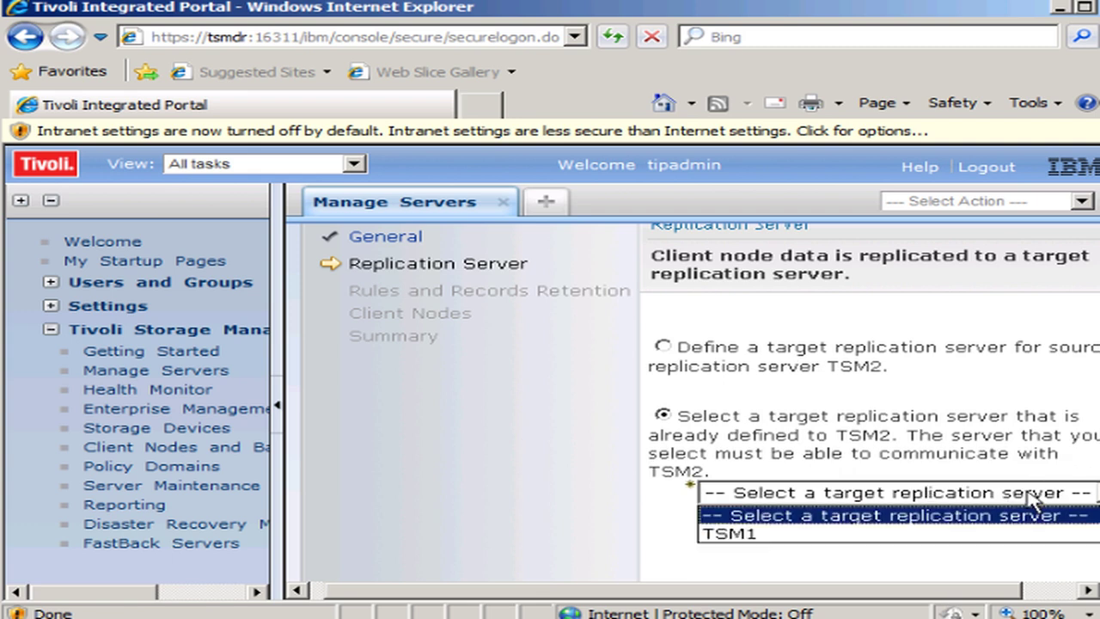
pyautogui.click(851, 534)
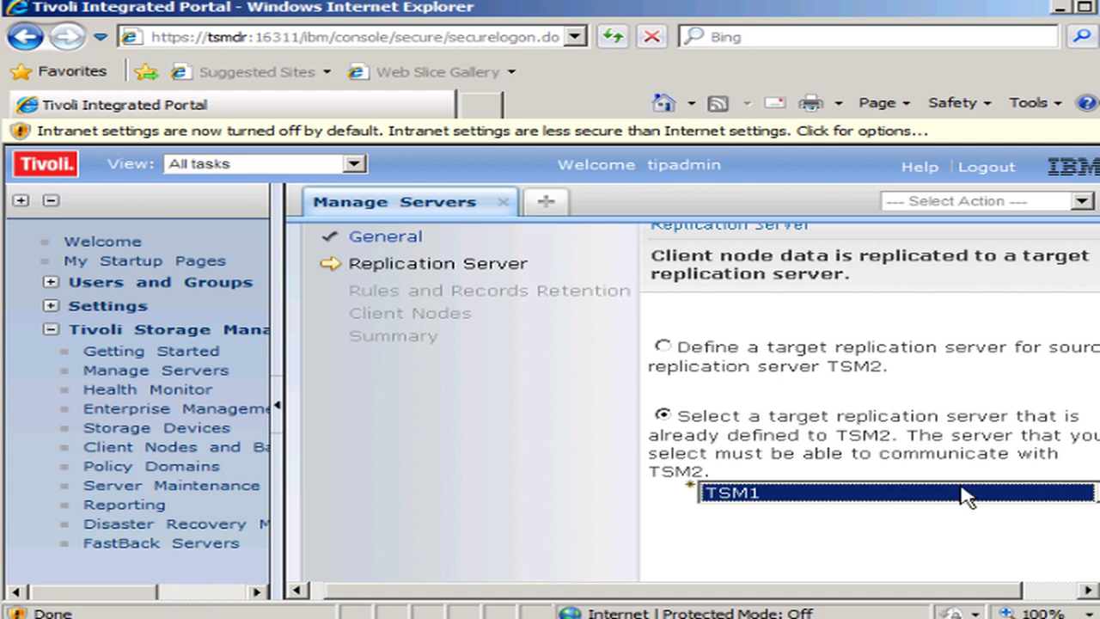
pyautogui.scroll(-2, 464, 515)
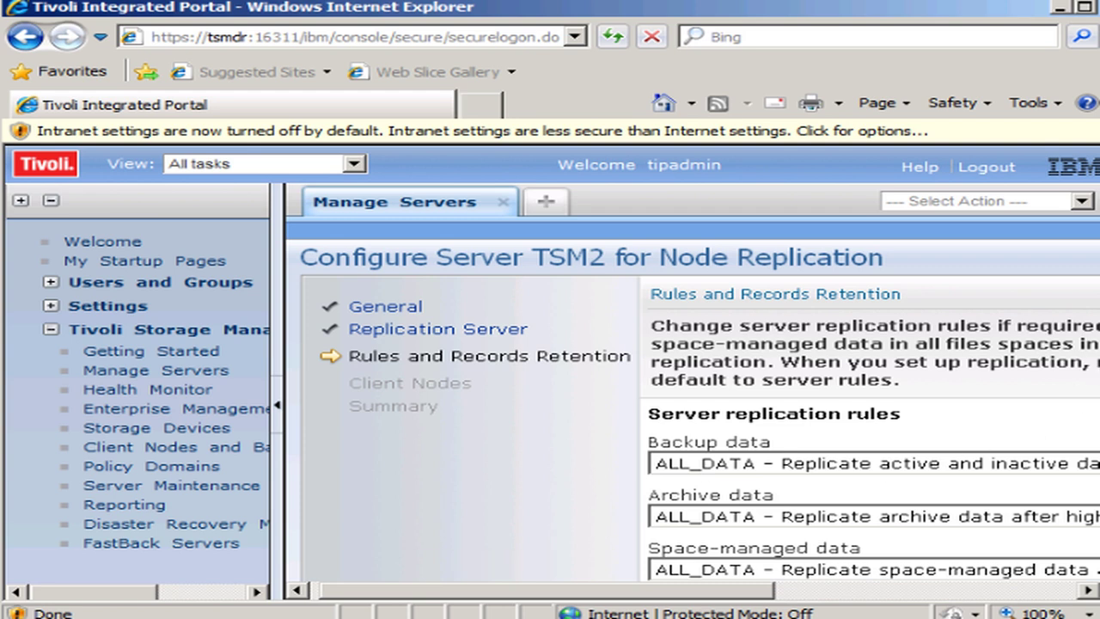
# - Accept the replication rules and 30-day record retention, moving on to the client nodes page
pyautogui.scroll(-2, 692, 403)
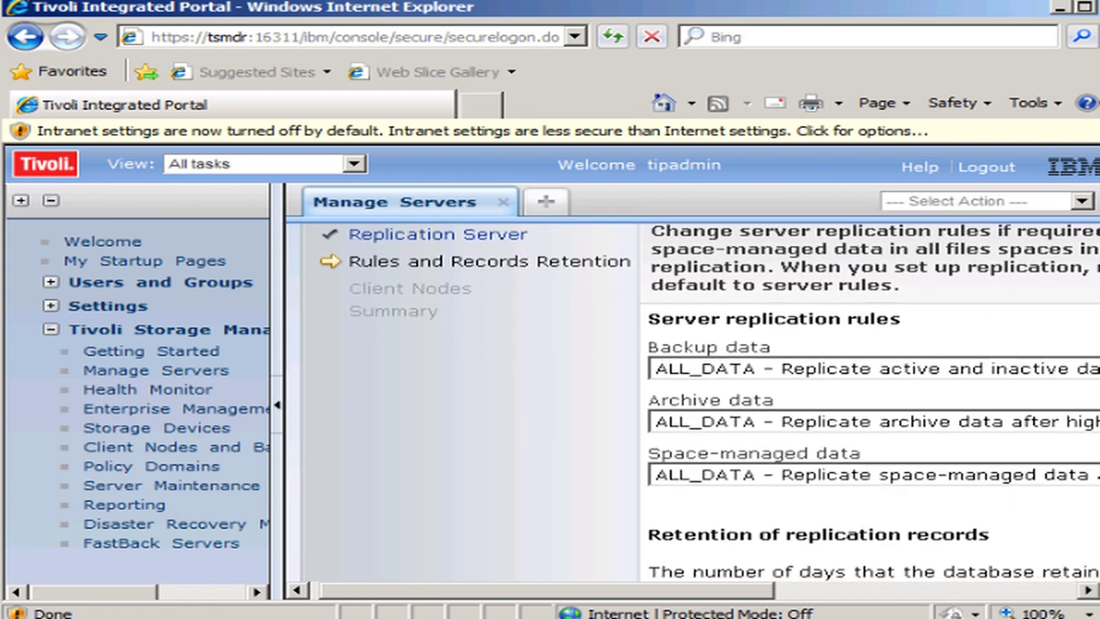
pyautogui.click(636, 339)
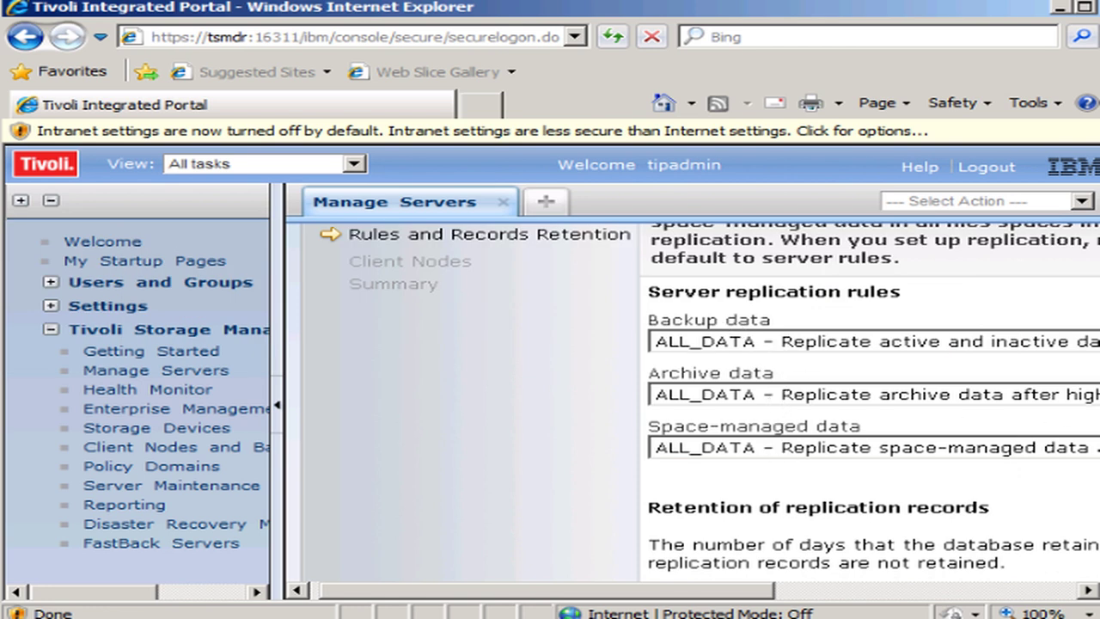
pyautogui.scroll(-2, 696, 395)
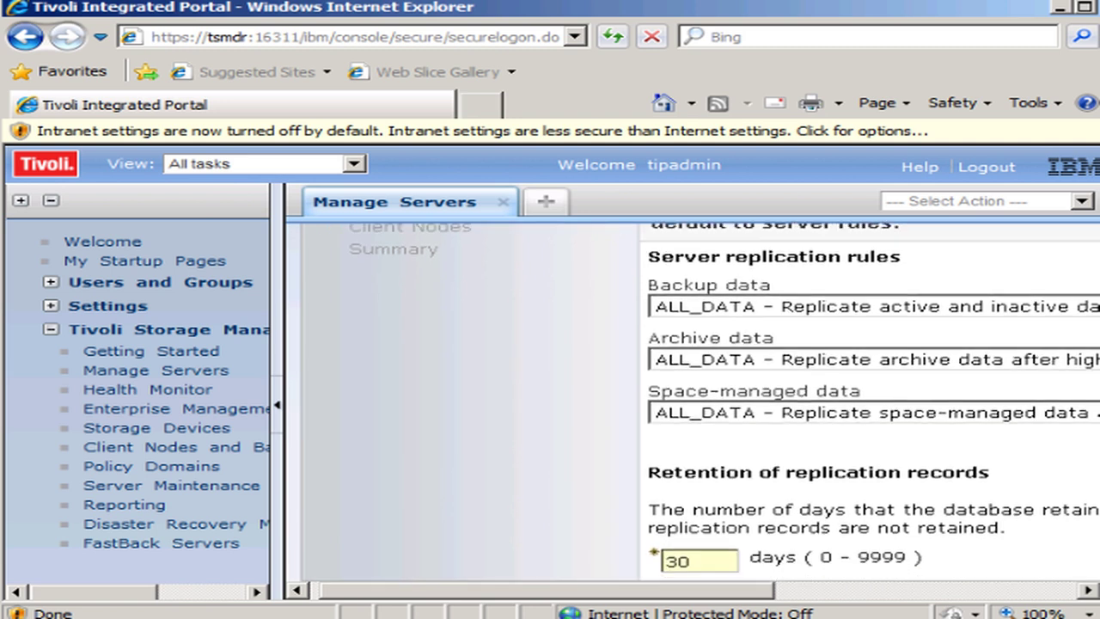
pyautogui.scroll(-1, 701, 402)
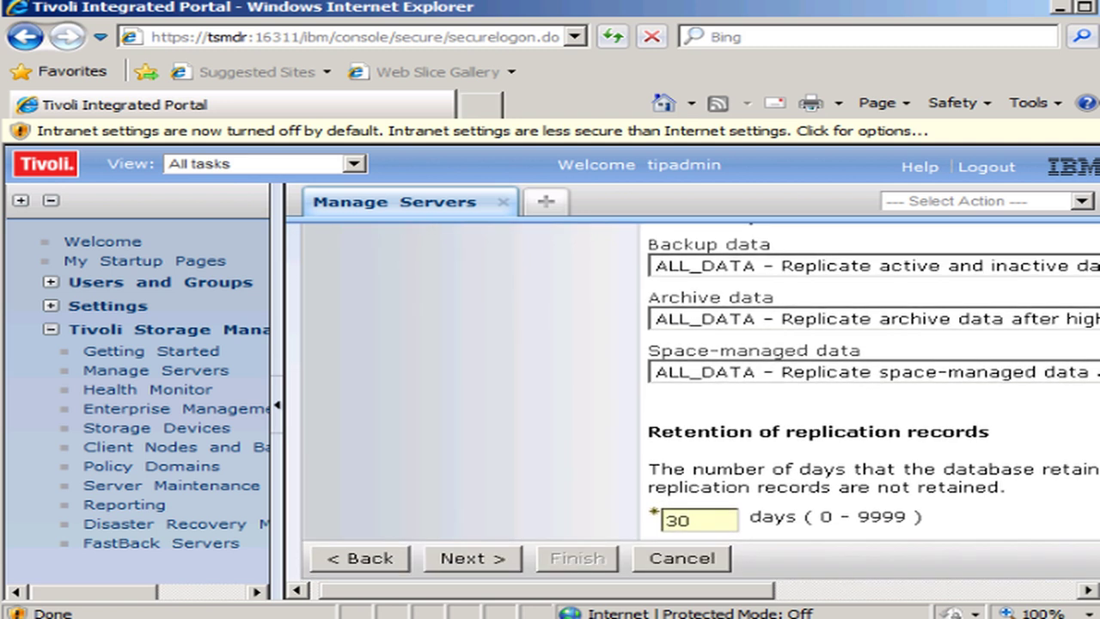
pyautogui.click(481, 560)
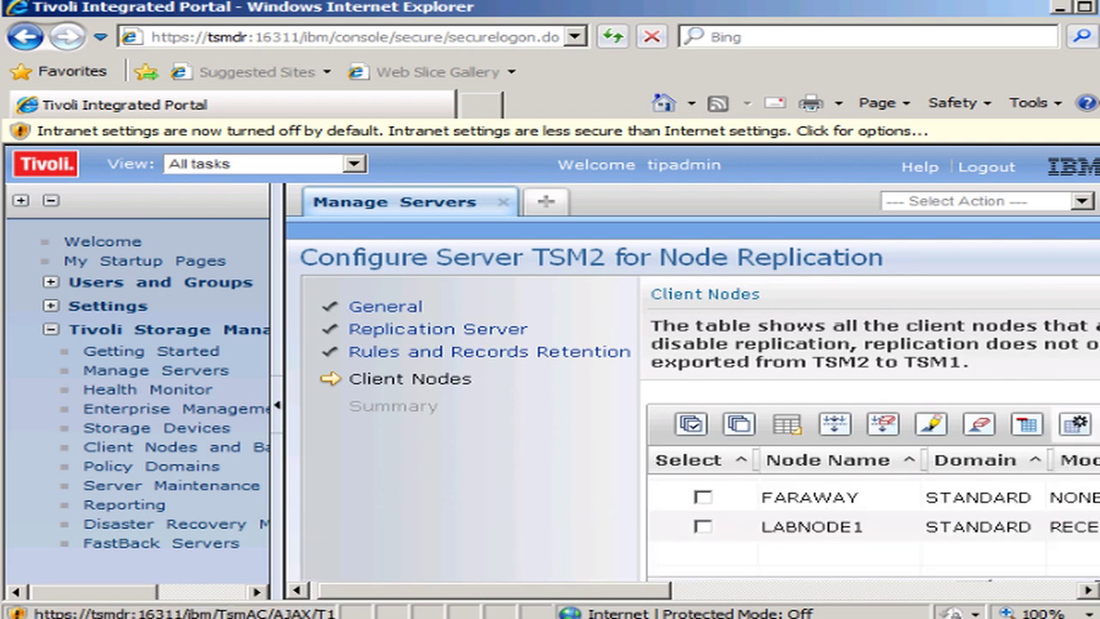
# - Select the FARAWAY node for replication and advance to the summary page
pyautogui.scroll(-2, 692, 403)
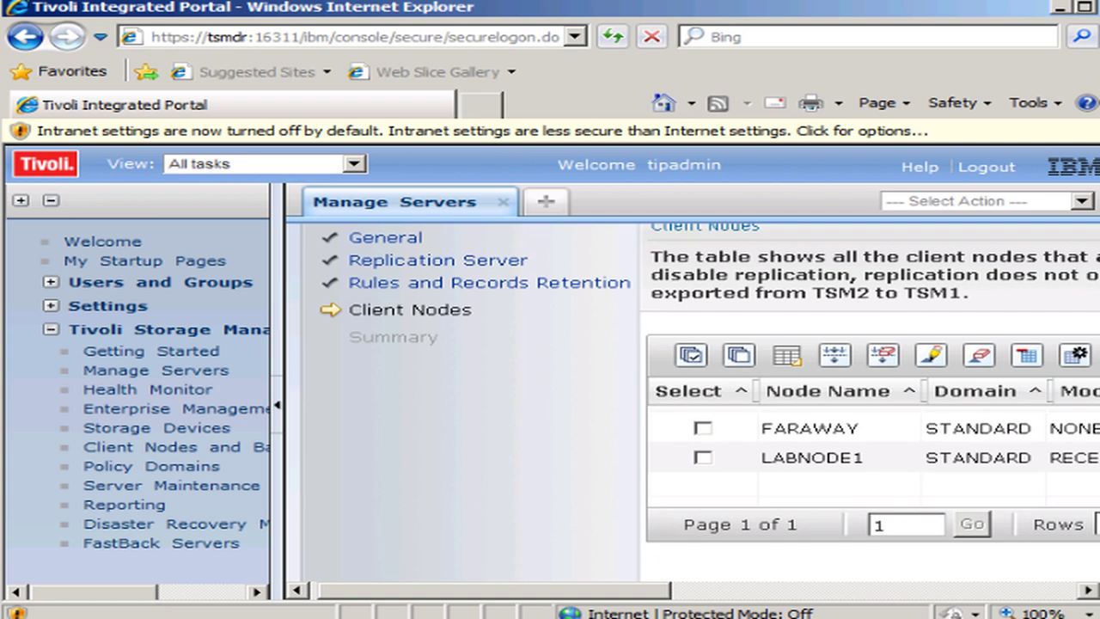
pyautogui.click(703, 429)
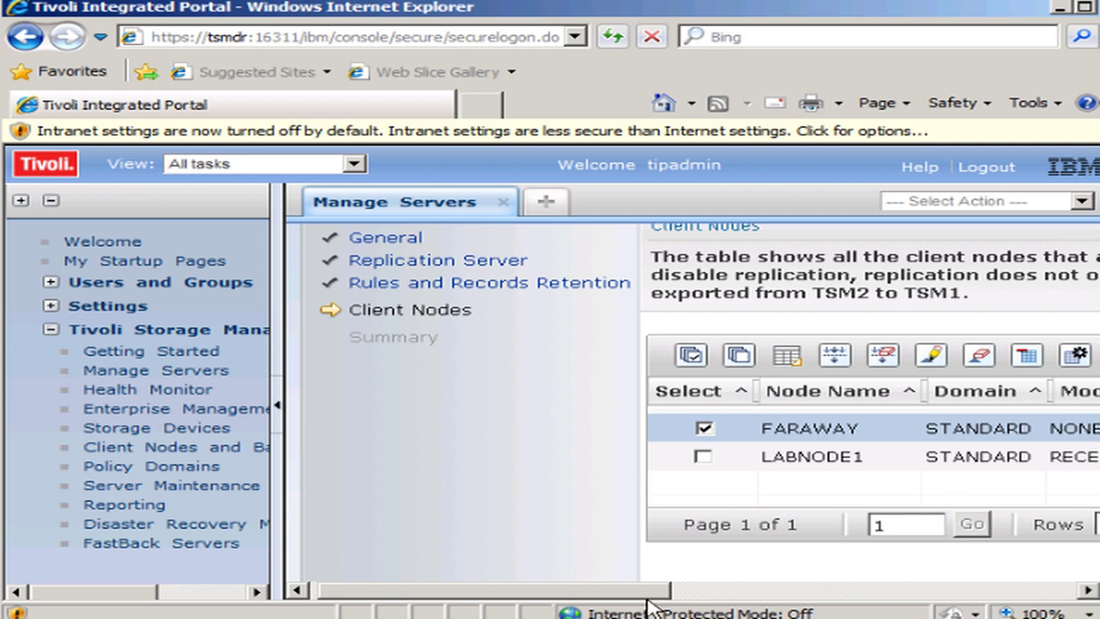
pyautogui.click(726, 593)
pyautogui.click(726, 593)
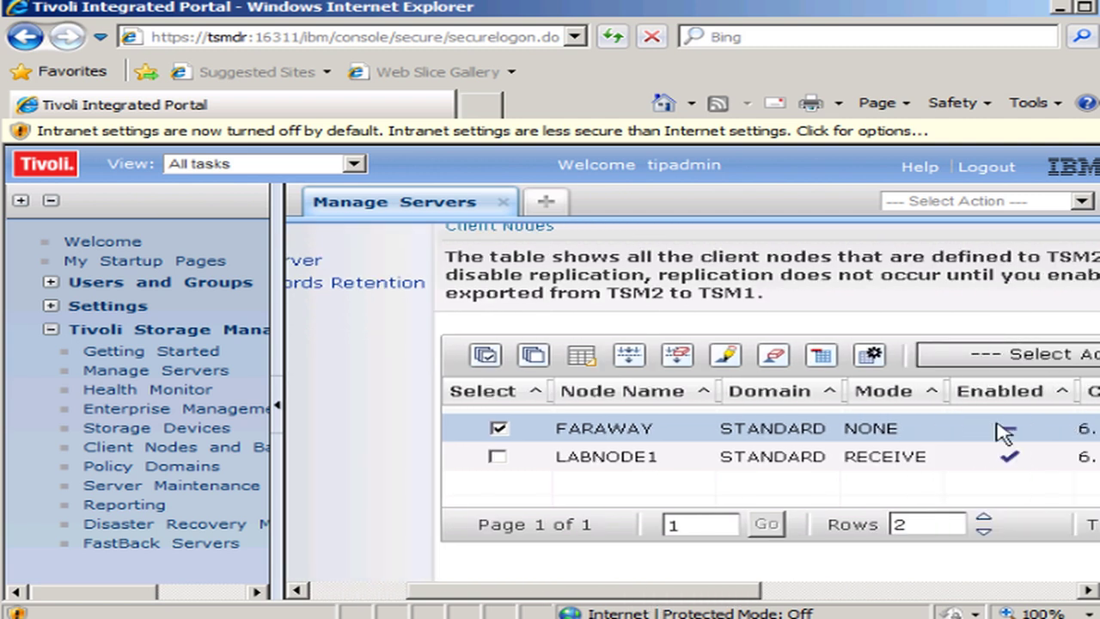
pyautogui.scroll(-3, 688, 387)
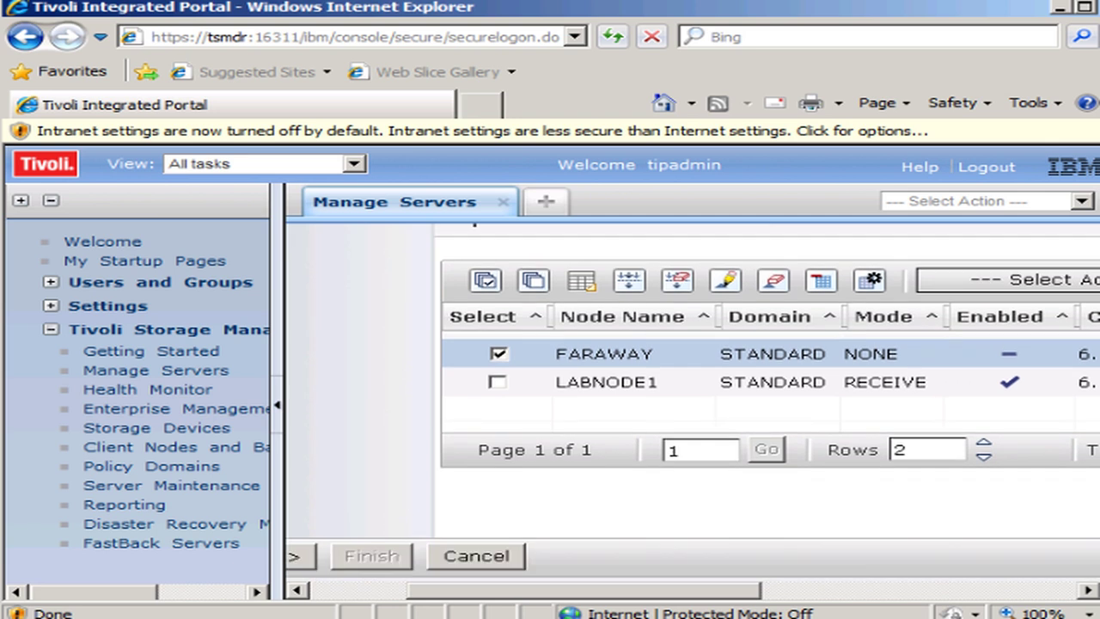
pyautogui.click(486, 537)
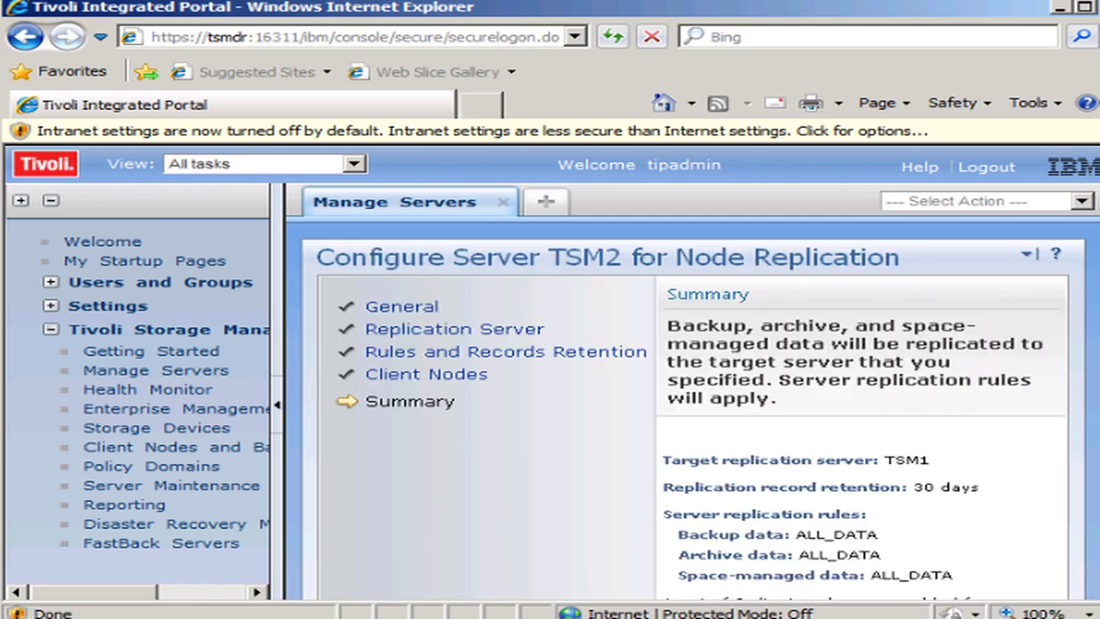
# - Review the summary (target TSM1, ALL_DATA rules, 30-day retention) and finish the configuration
pyautogui.scroll(-3, 1089, 367)
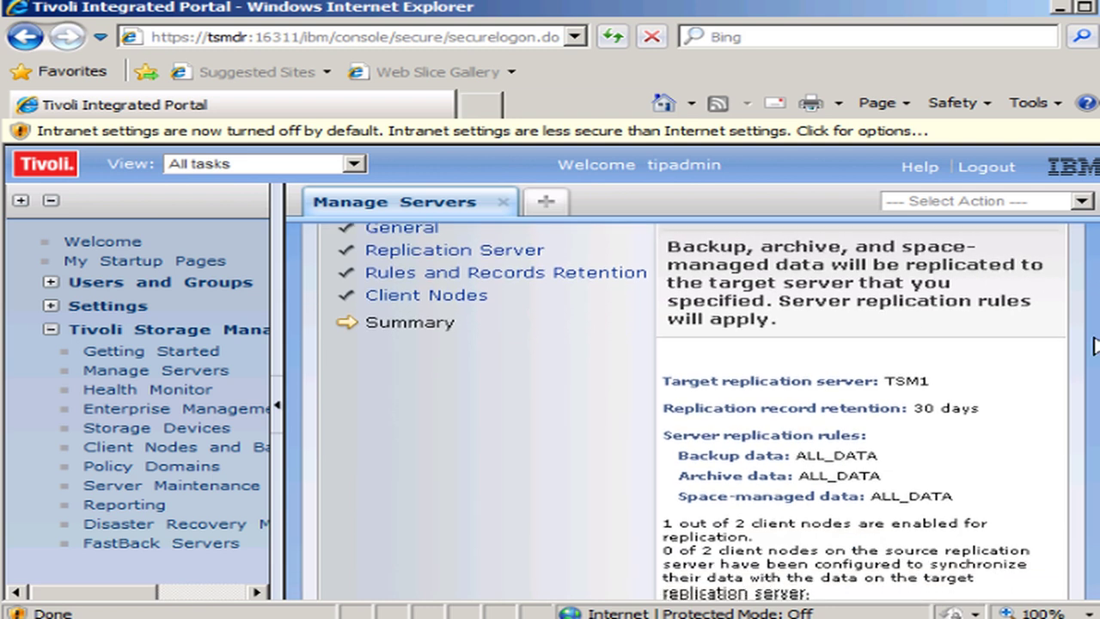
pyautogui.scroll(-5, 1082, 386)
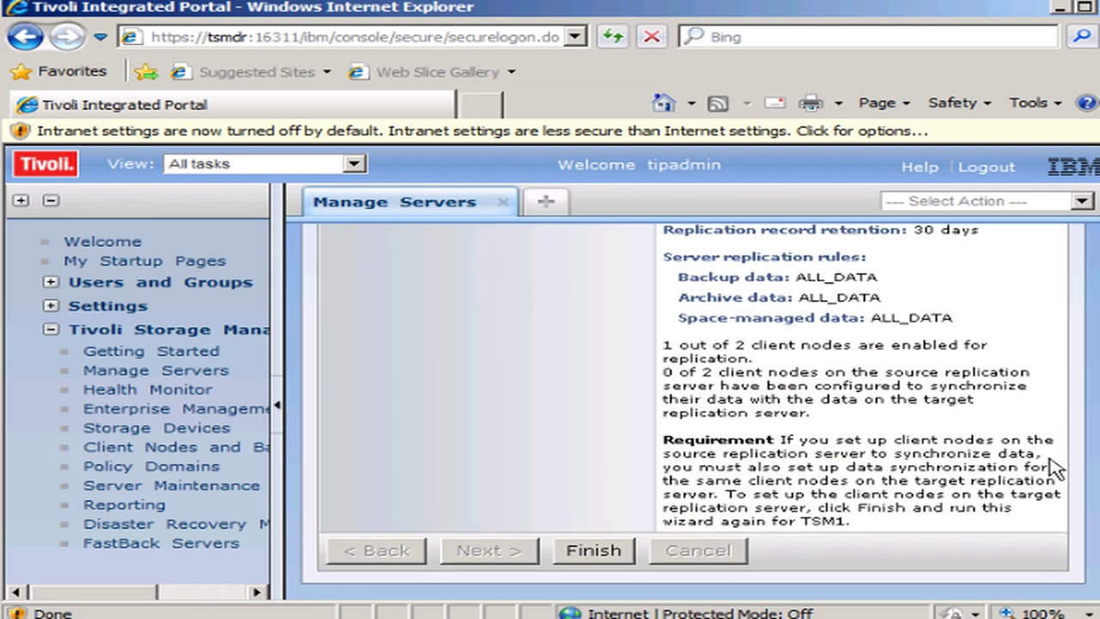
pyautogui.click(584, 550)
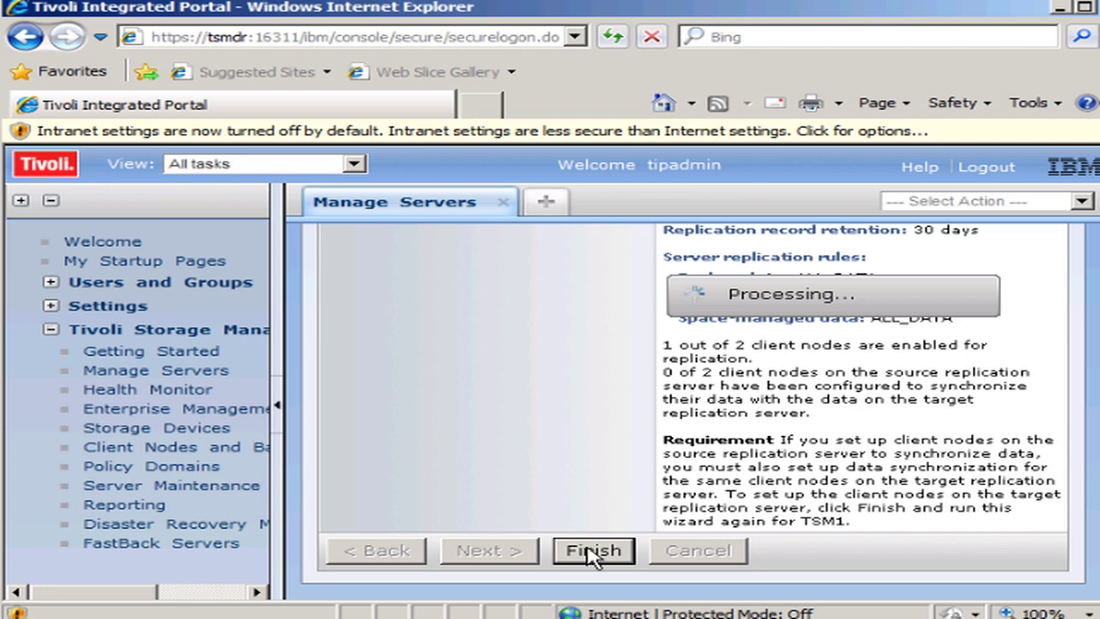
# - Glance at the TSM command console, then return to the Manage Servers page
pyautogui.hotkey('alt', 'Tab')
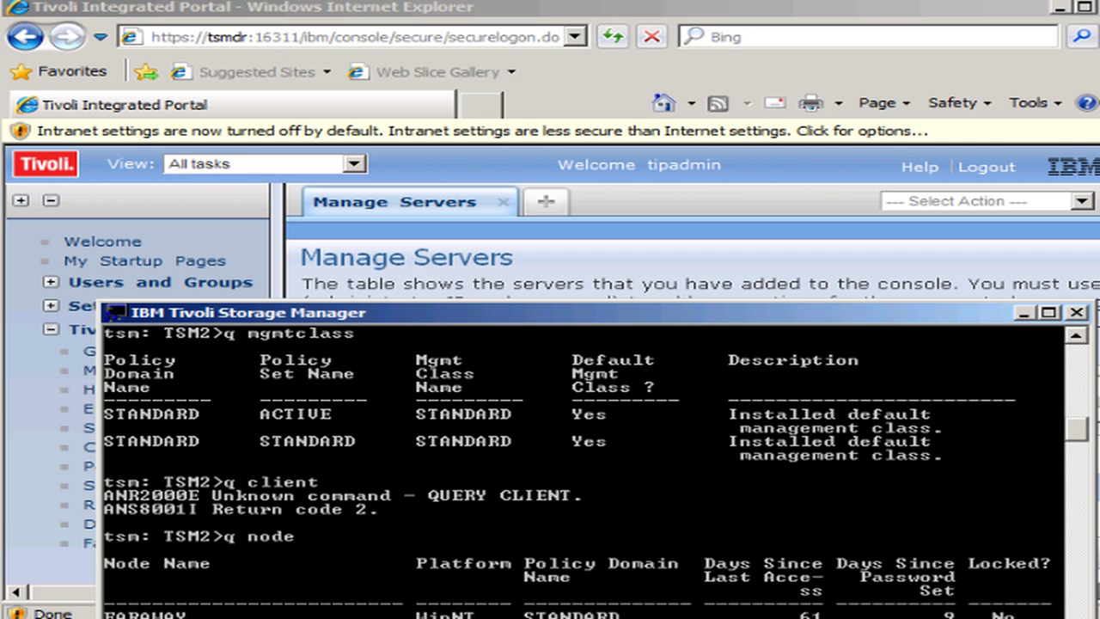
pyautogui.hotkey('alt', 'Tab')
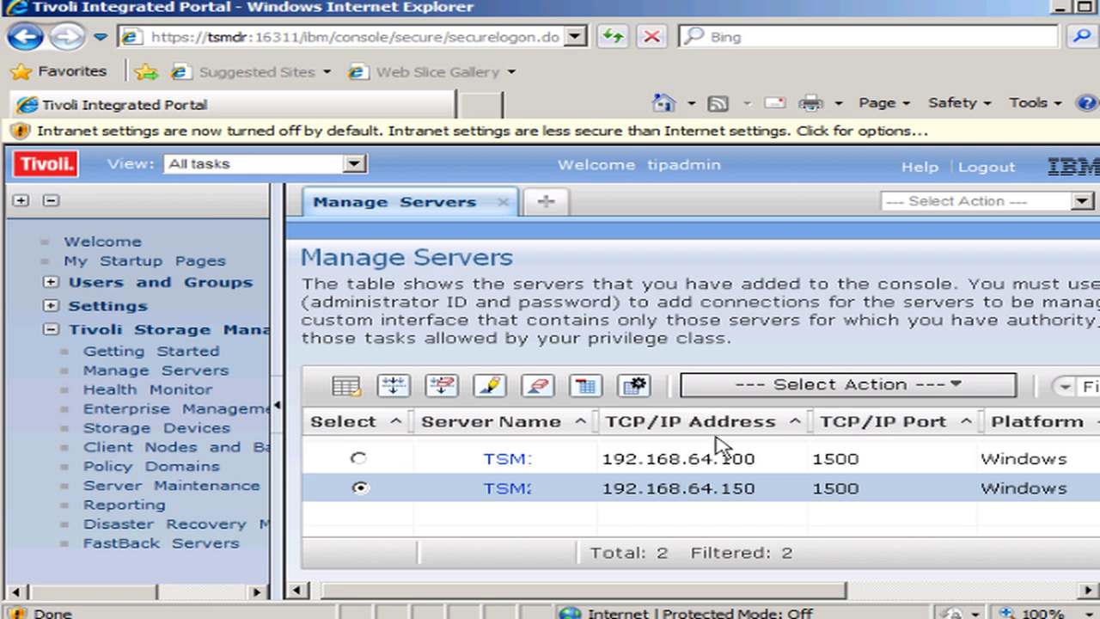
# - Enable replication for FARAWAY under Manage Node Replication > Client Nodes and apply the change
pyautogui.click(958, 387)
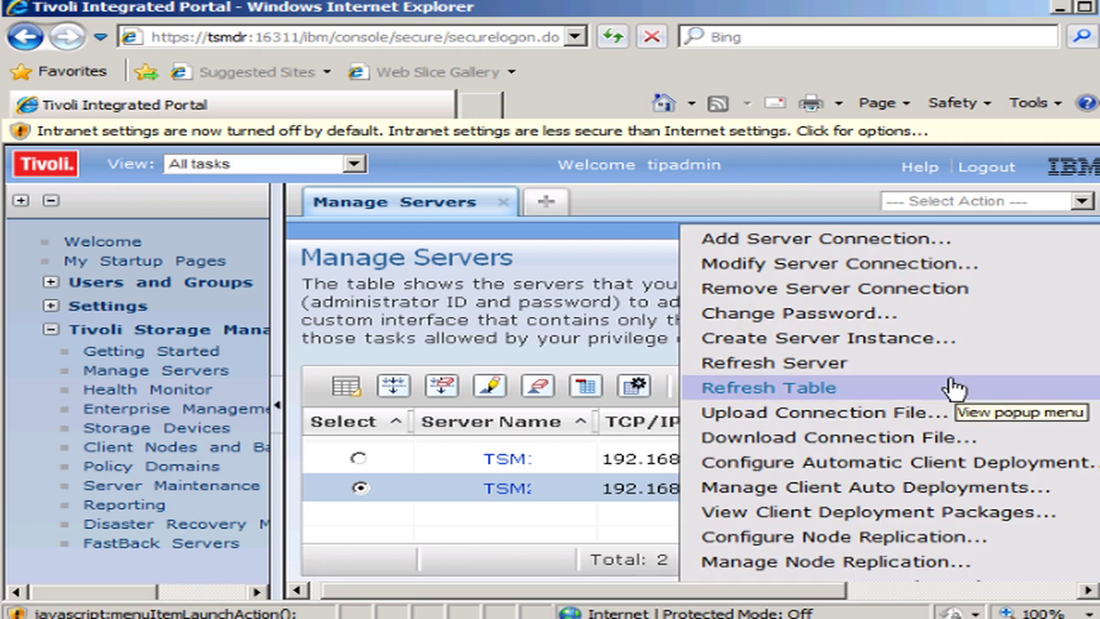
pyautogui.click(803, 562)
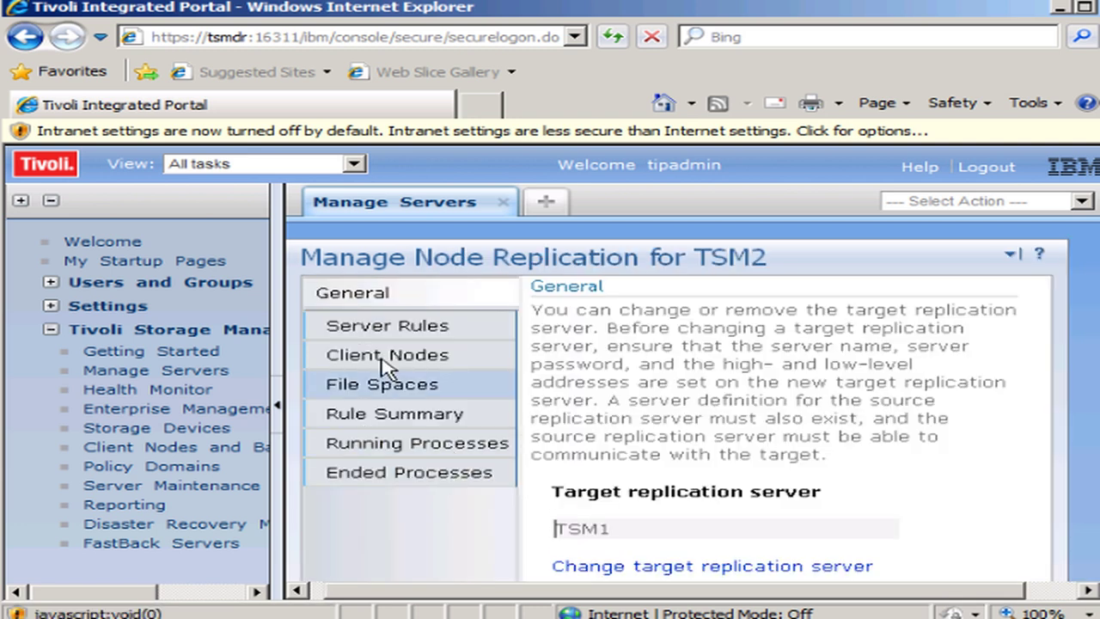
pyautogui.click(379, 357)
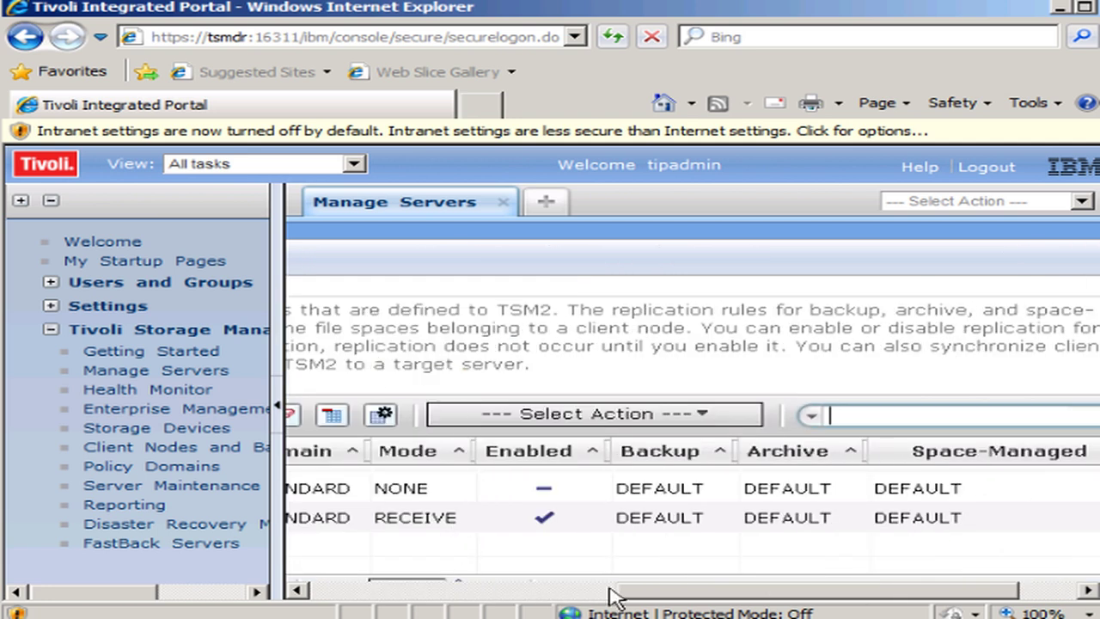
pyautogui.moveTo(658, 591); pyautogui.dragTo(464, 592)
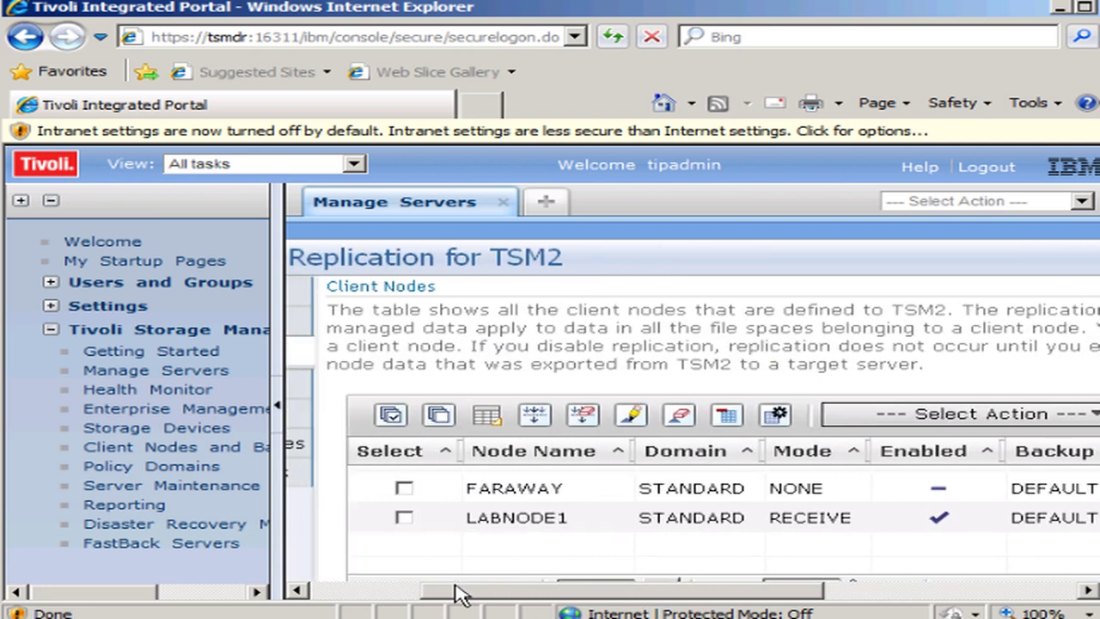
pyautogui.click(413, 488)
pyautogui.click(924, 415)
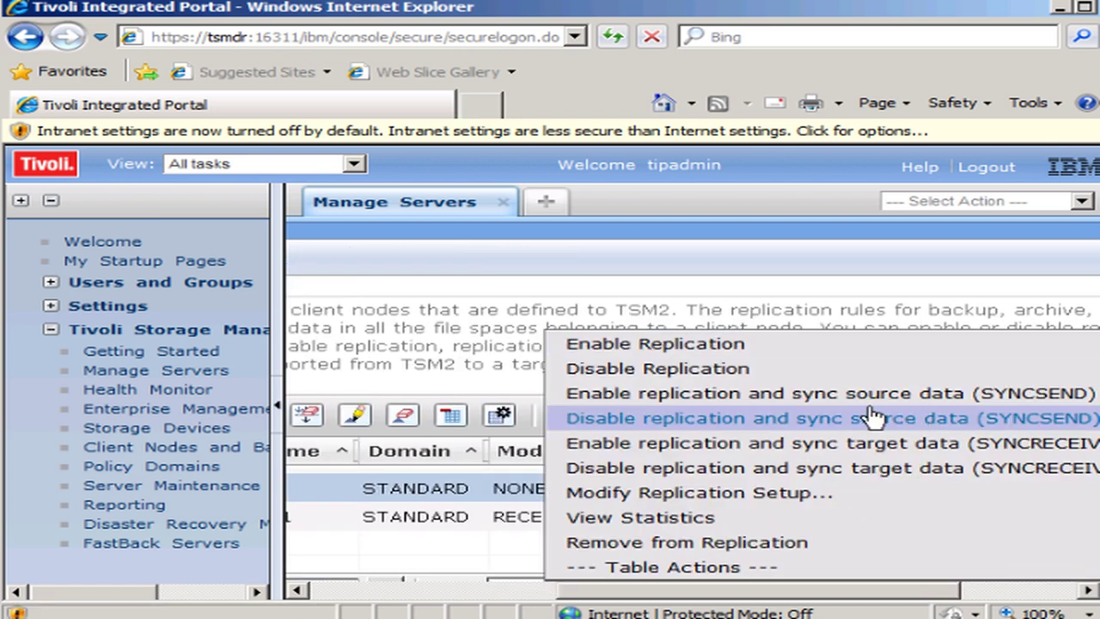
pyautogui.click(729, 347)
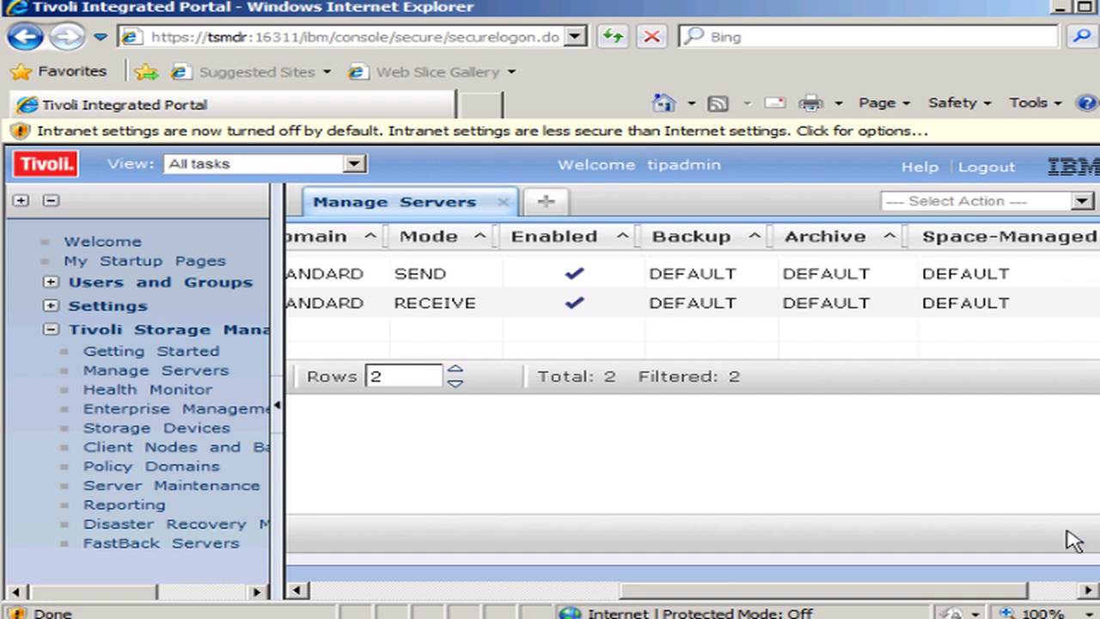
pyautogui.click(422, 534)
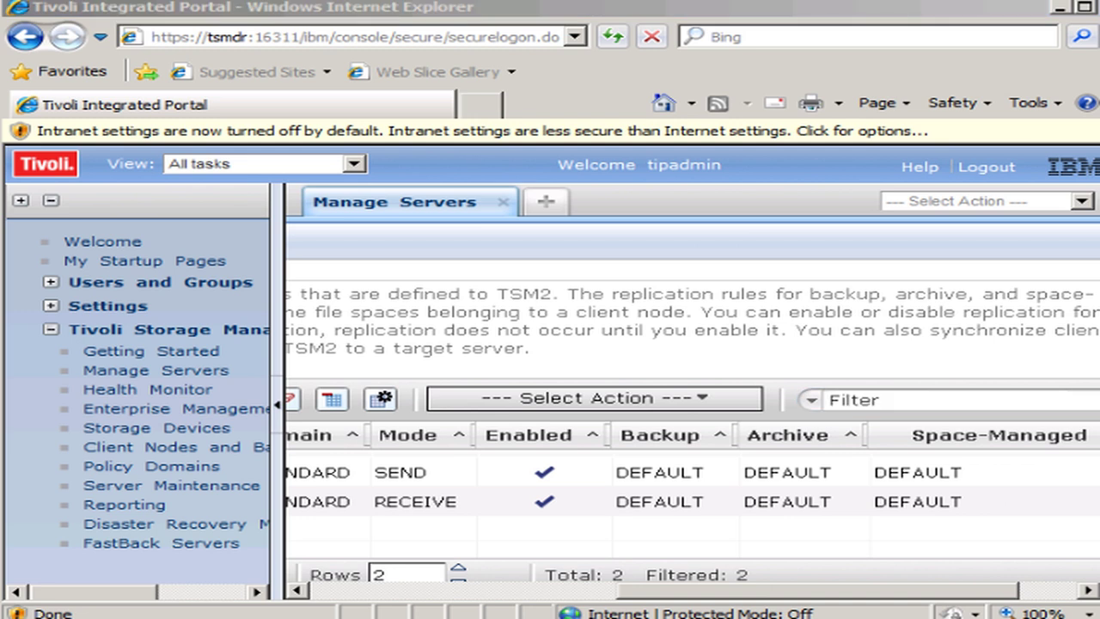
pyautogui.click(466, 610)
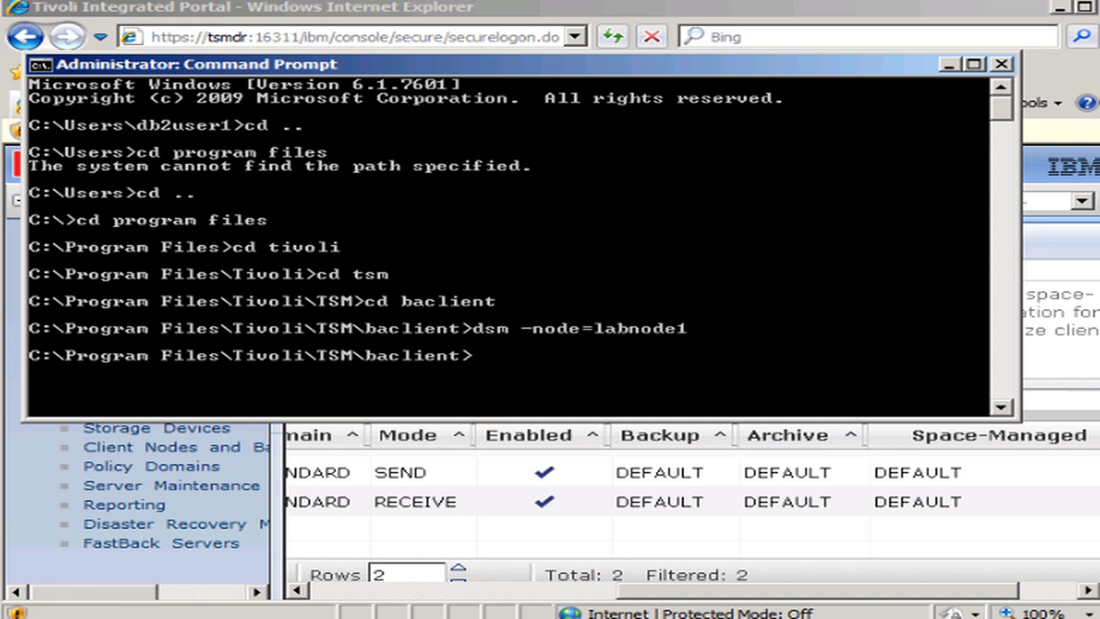
# - Start the TSM administrative command line and log in to TSM2 with the administrator ID and password
pyautogui.press('super')
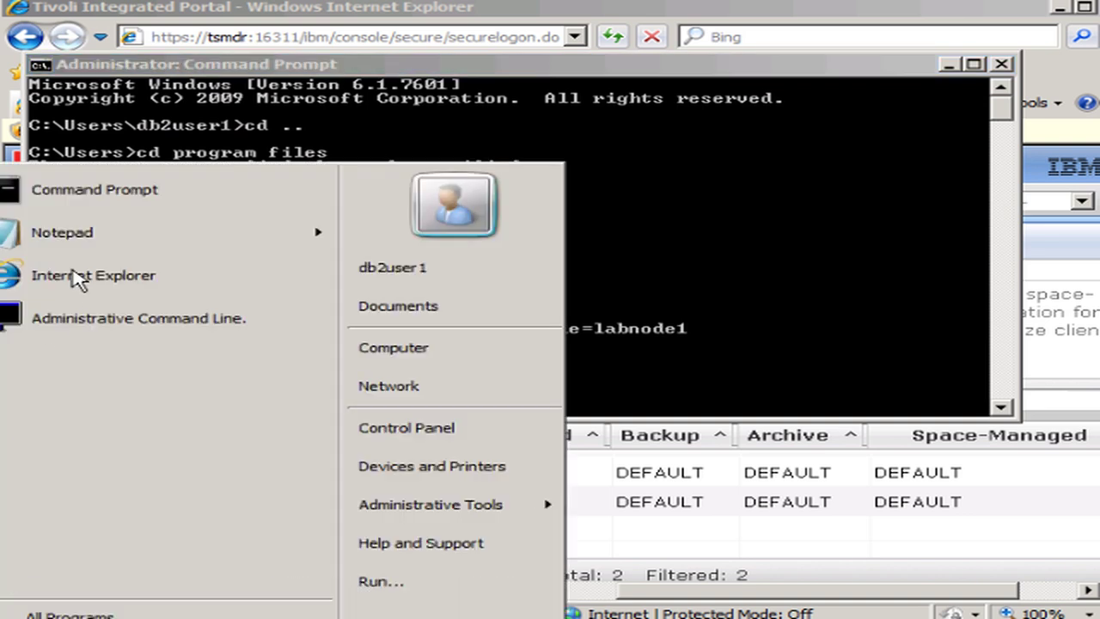
pyautogui.click(51, 334)
pyautogui.write('admin1')
pyautogui.press('Return')
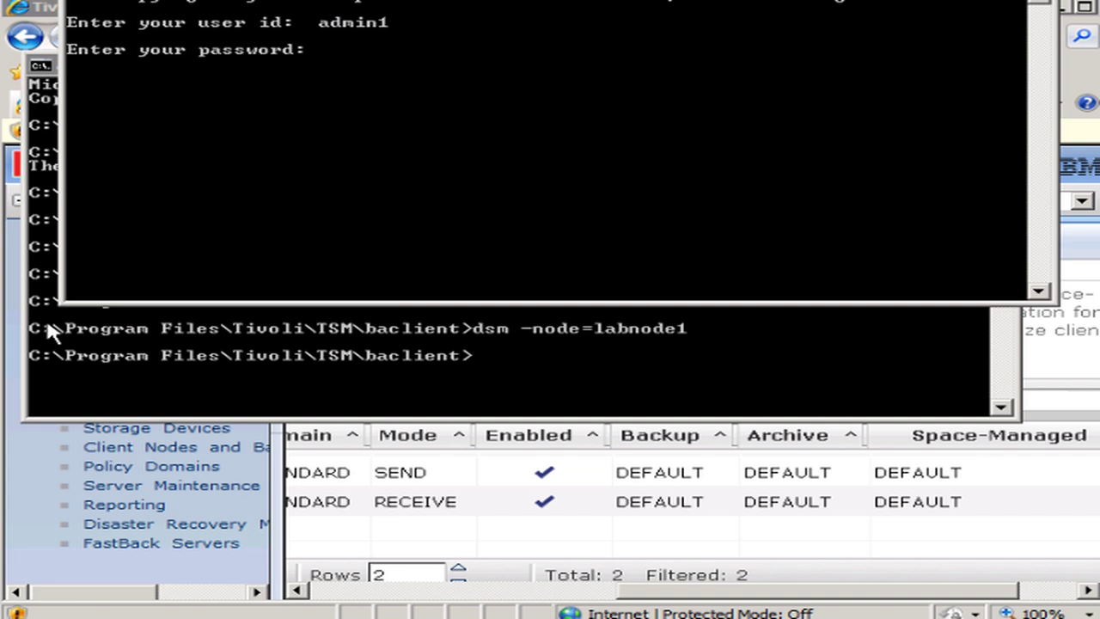
pyautogui.write('******')
pyautogui.press('Return')
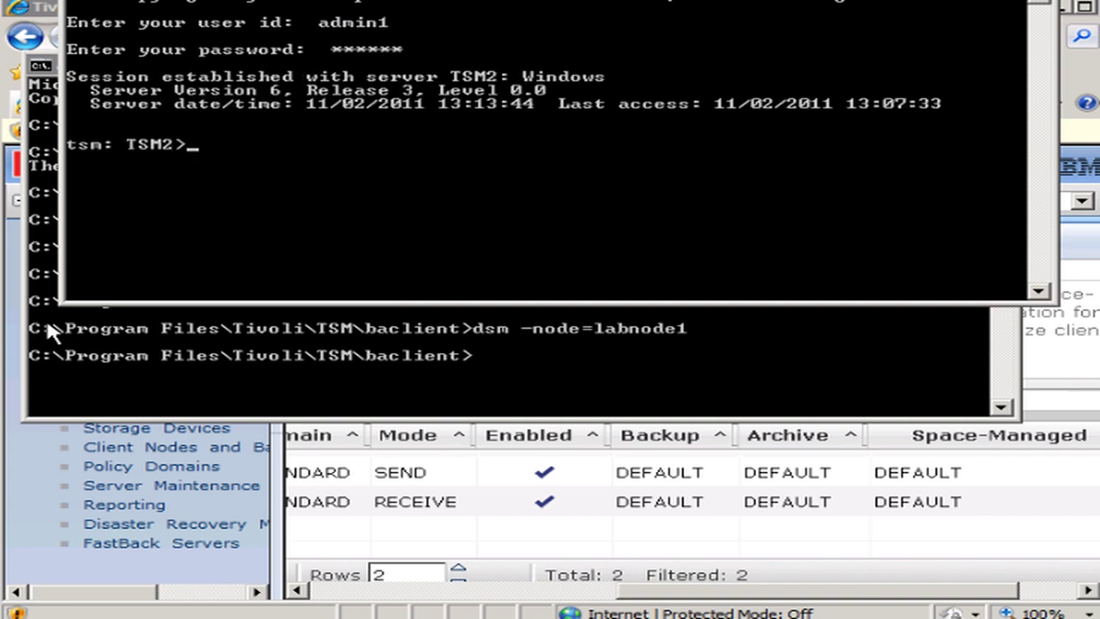
# - Run 'replicate node faraway datatype=backup', then check the replication process with 'q proc'
pyautogui.write('replicate')
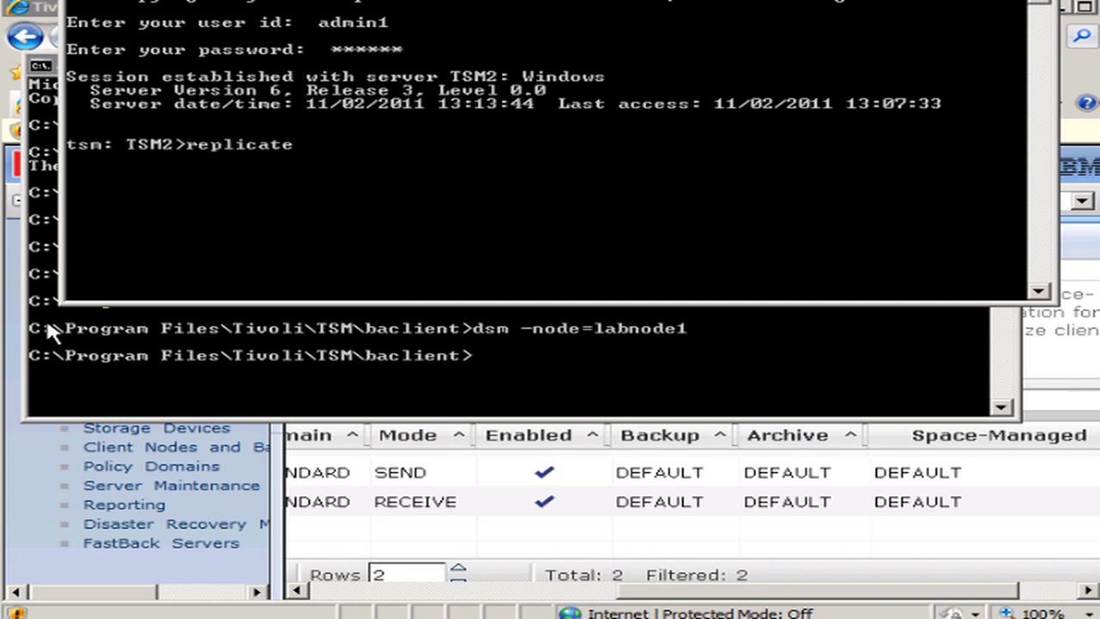
pyautogui.write(' node faraway ')
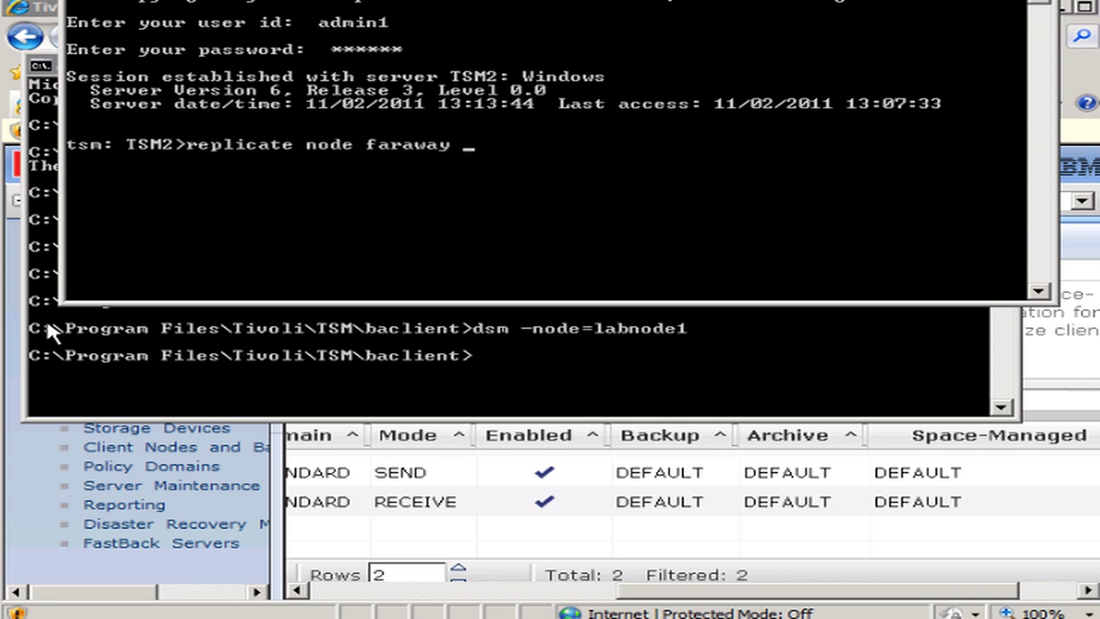
pyautogui.write('datatype')
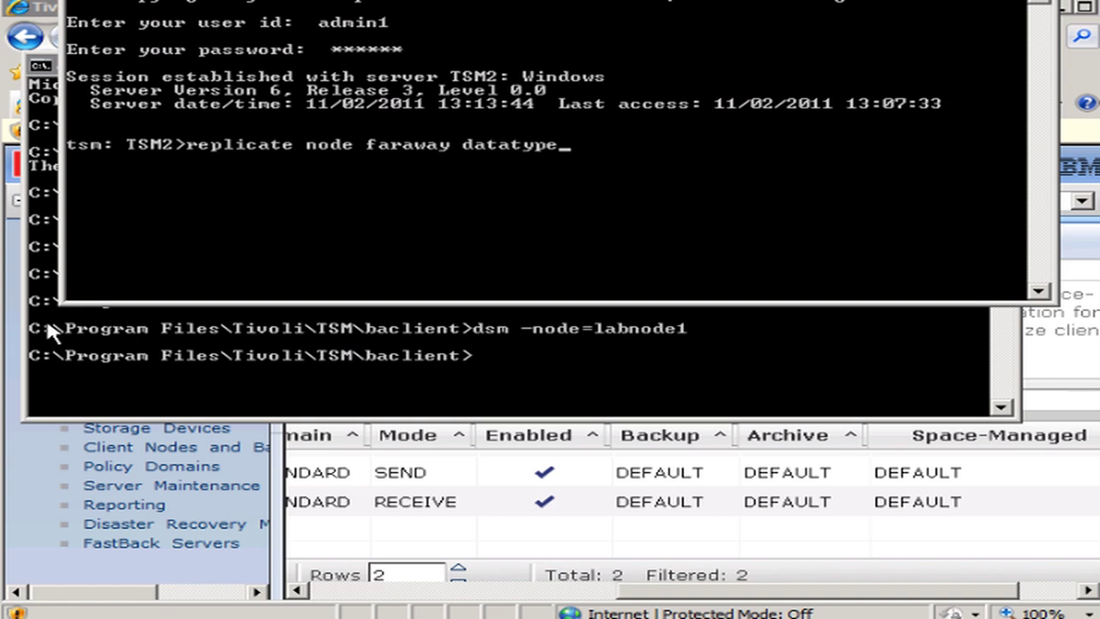
pyautogui.write('=backup')
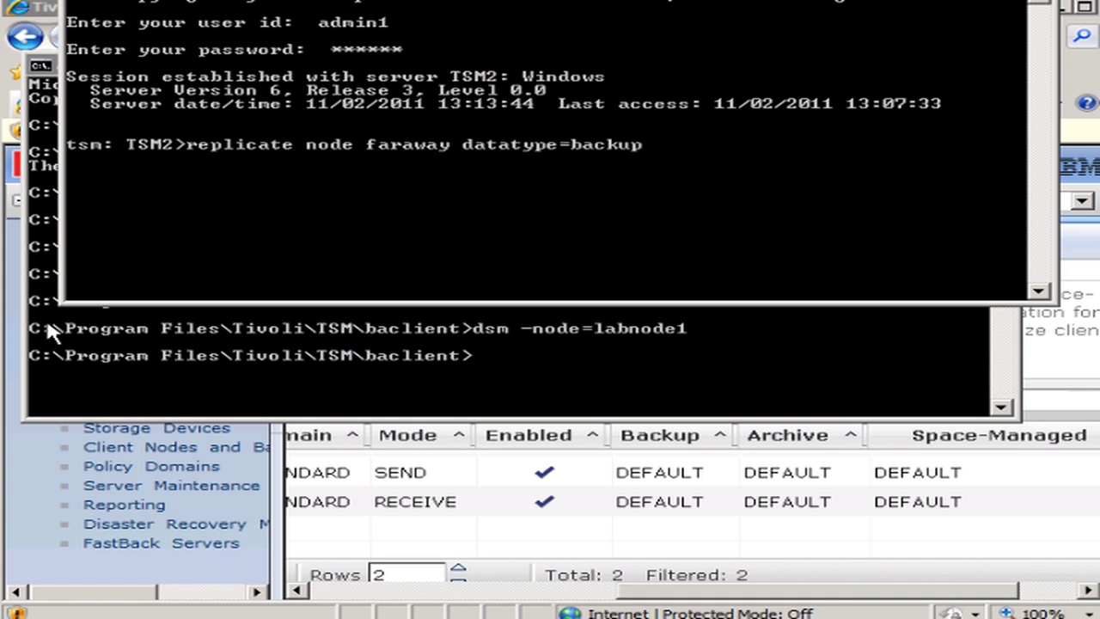
pyautogui.press('Return')
pyautogui.write('q')
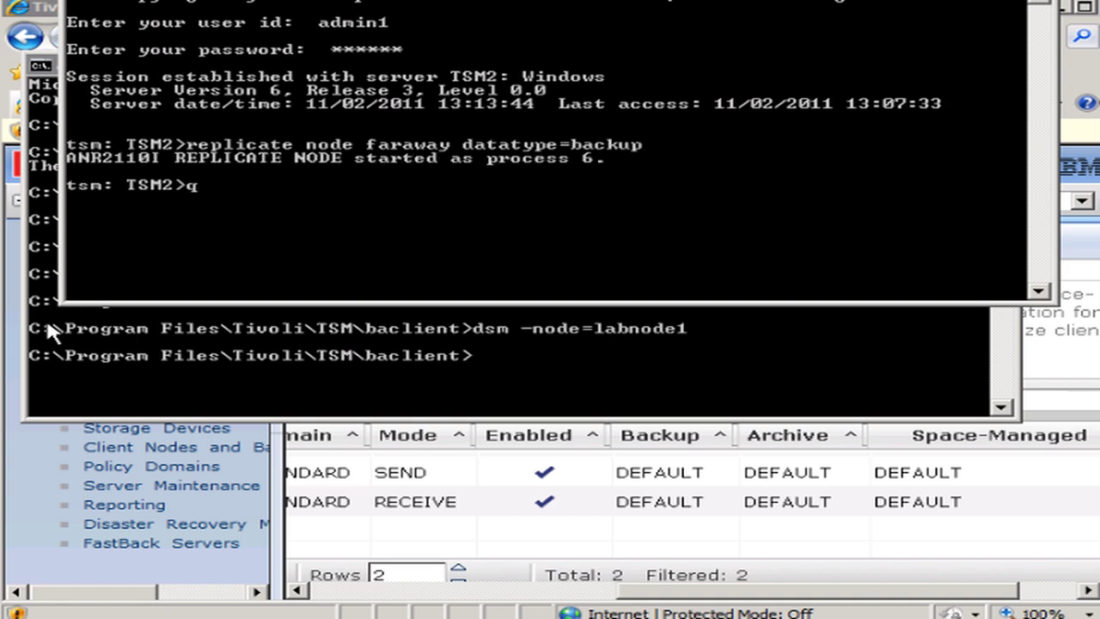
pyautogui.write(' proc')
pyautogui.press('Return')
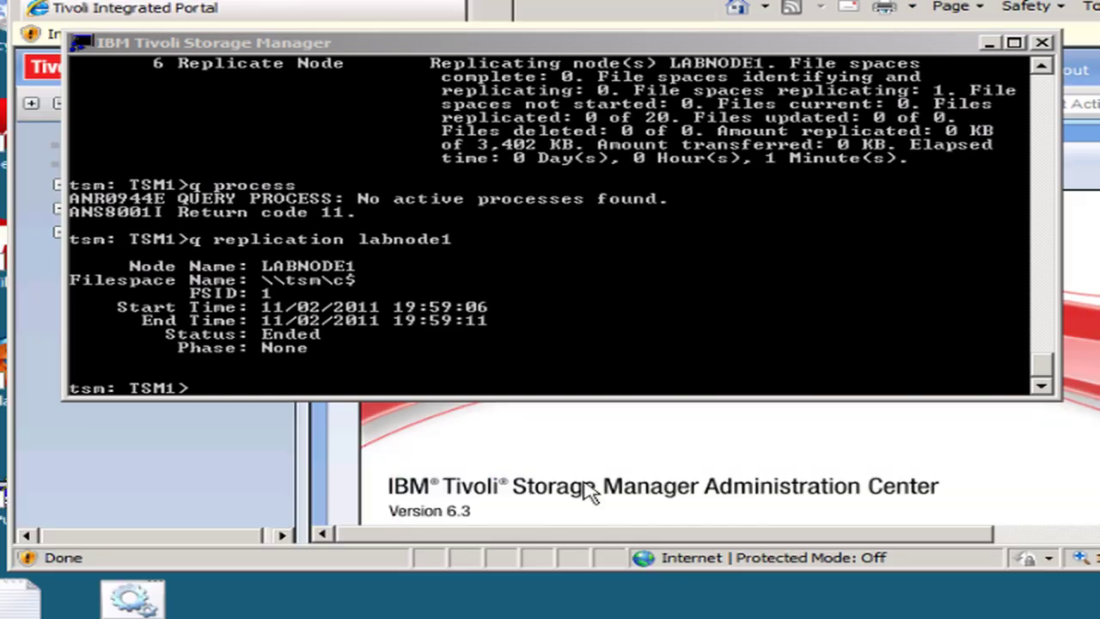
# - Run 'q node' twice in the TSM1 console to look for FARAWAY in the node list
pyautogui.click(542, 391)
pyautogui.write('q node')
pyautogui.press('Return')
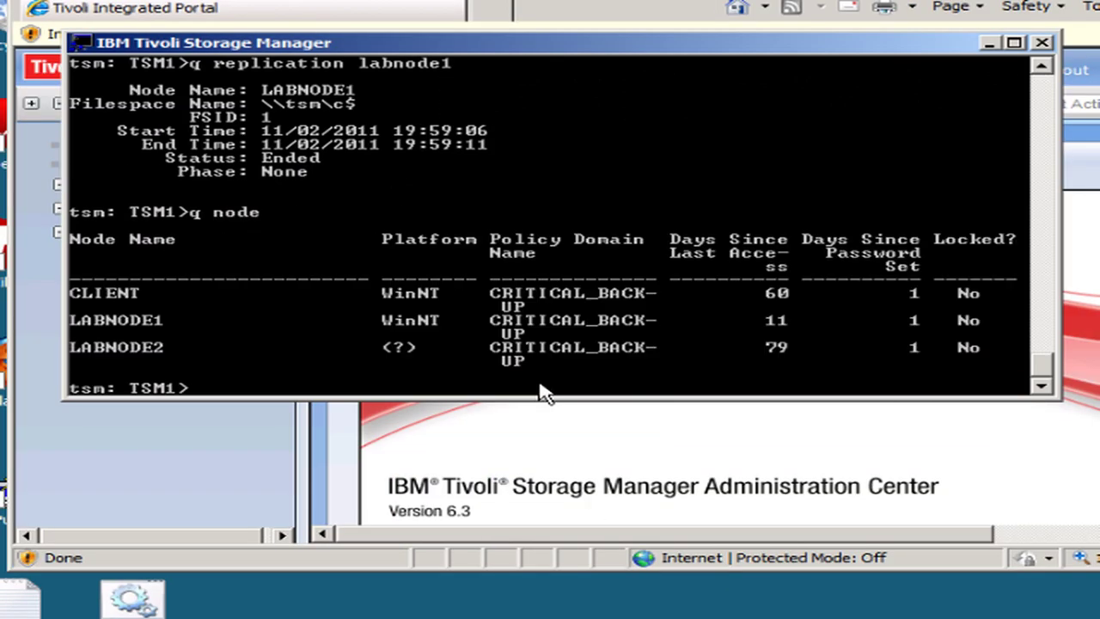
pyautogui.write('q node')
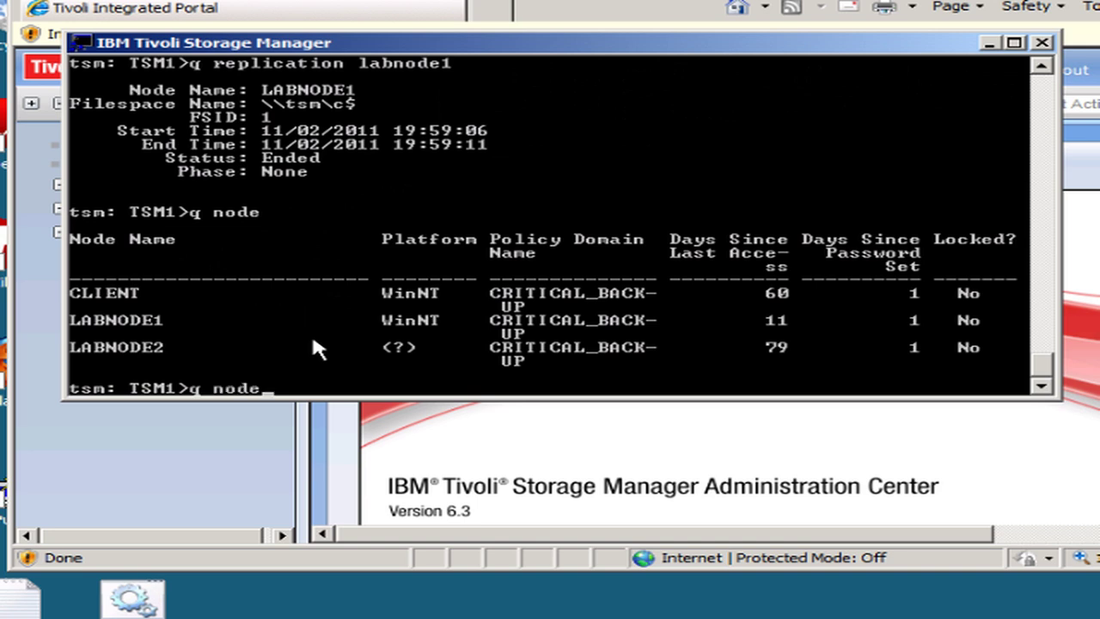
pyautogui.press('Return')
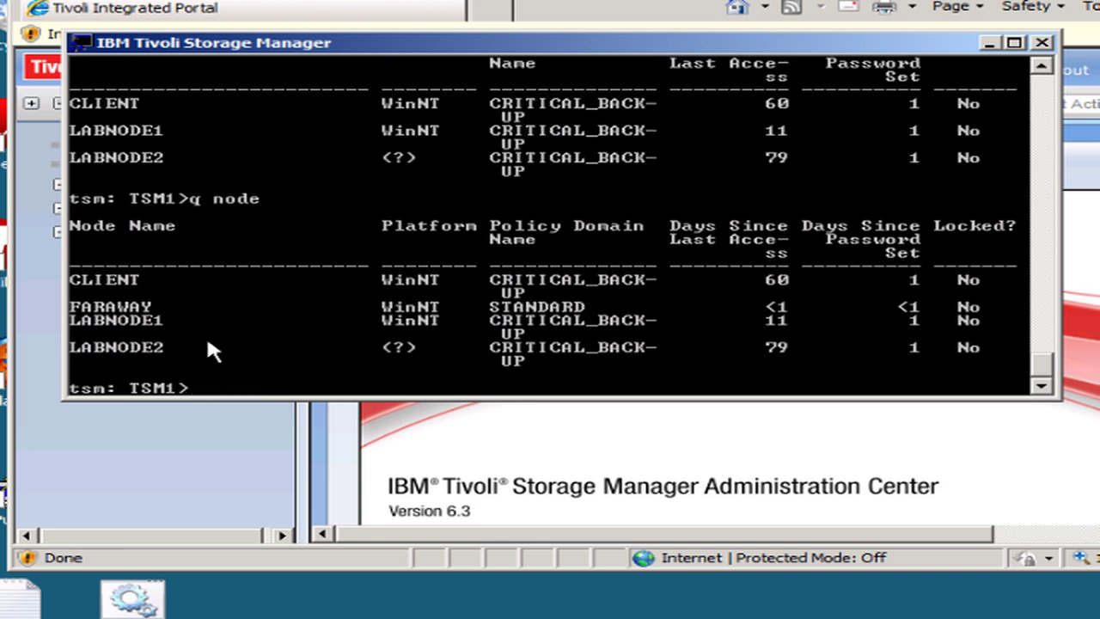